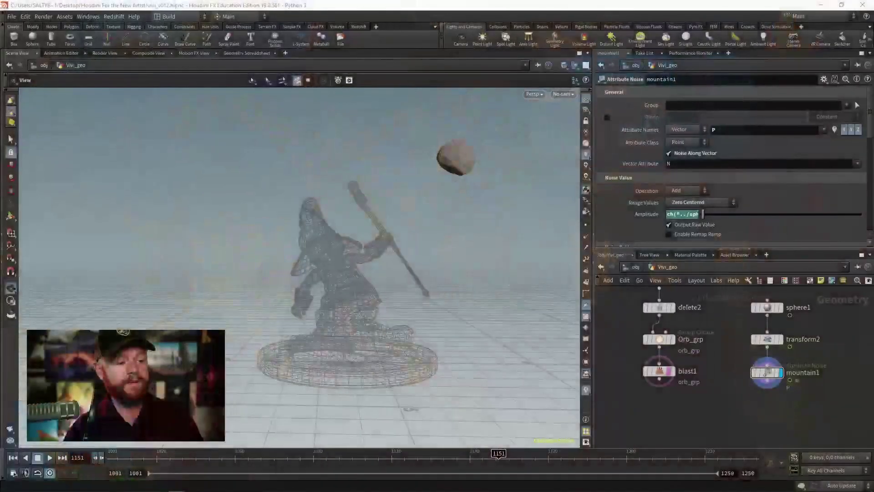
Create a new Geometry node at object level and rename it Backdrop
{"action": "left_click", "coordinate": [633, 267]}
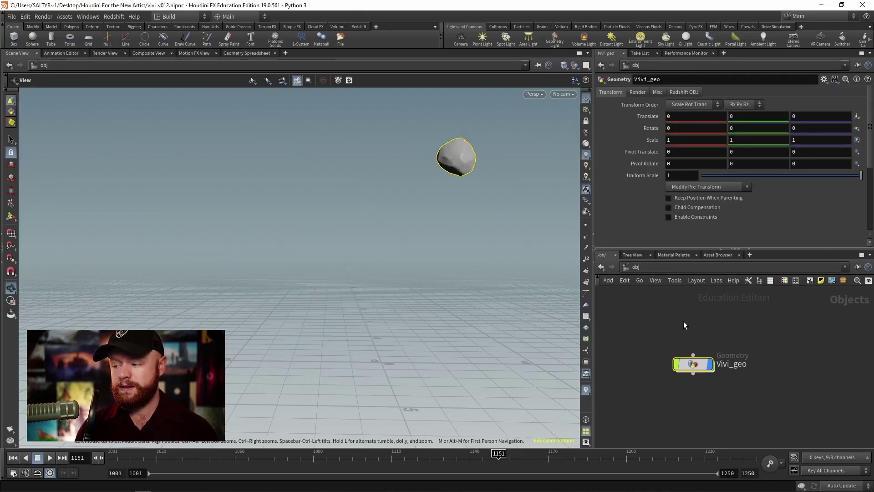
{"action": "key", "text": "Tab"}
{"action": "type", "text": "geo"}
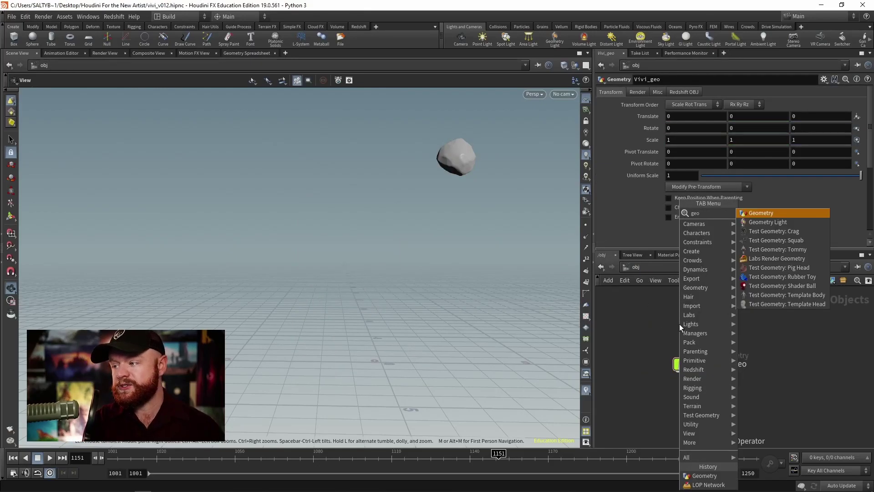
{"action": "key", "text": "Return"}
{"action": "left_click", "coordinate": [680, 324]}
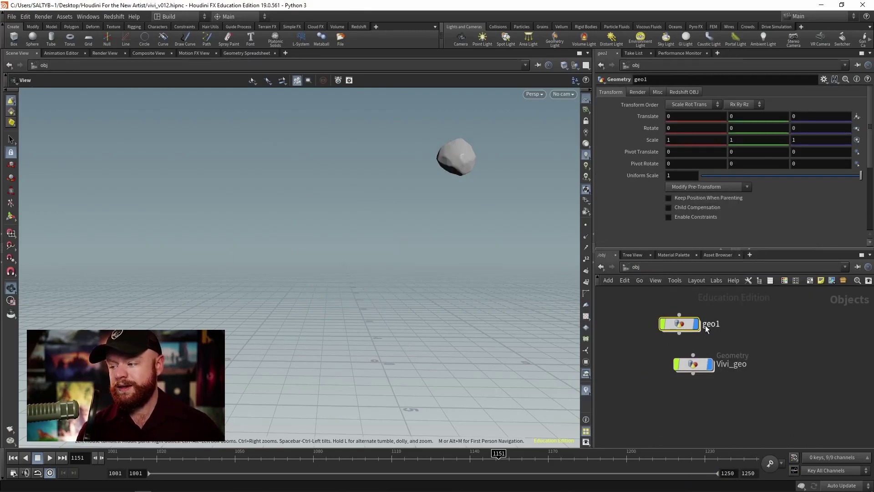
{"action": "type", "text": "Backdrop"}
{"action": "key", "text": "Return"}
Enter the Backdrop network and add a Grid node
{"action": "left_click_drag", "start_coordinate": [664, 327], "coordinate": [679, 327]}
{"action": "key", "text": "i"}
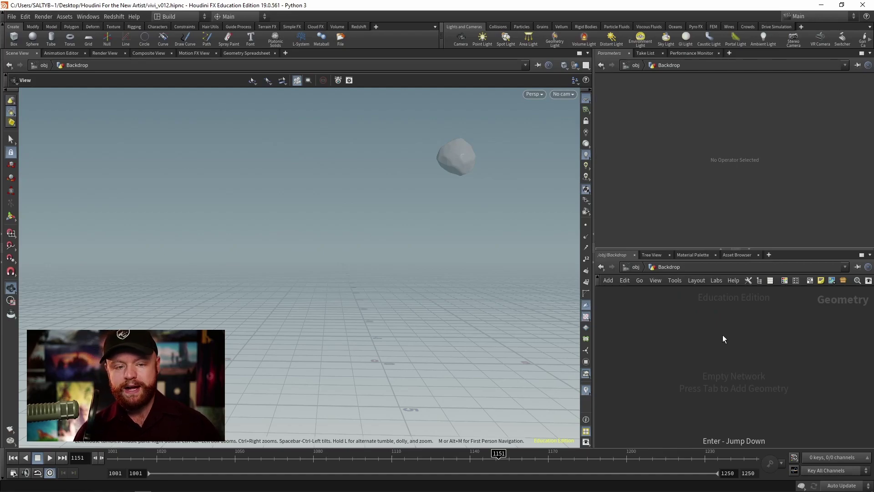
{"action": "key", "text": "Tab"}
{"action": "type", "text": "grid"}
{"action": "key", "text": "Return"}
{"action": "left_click", "coordinate": [722, 335]}
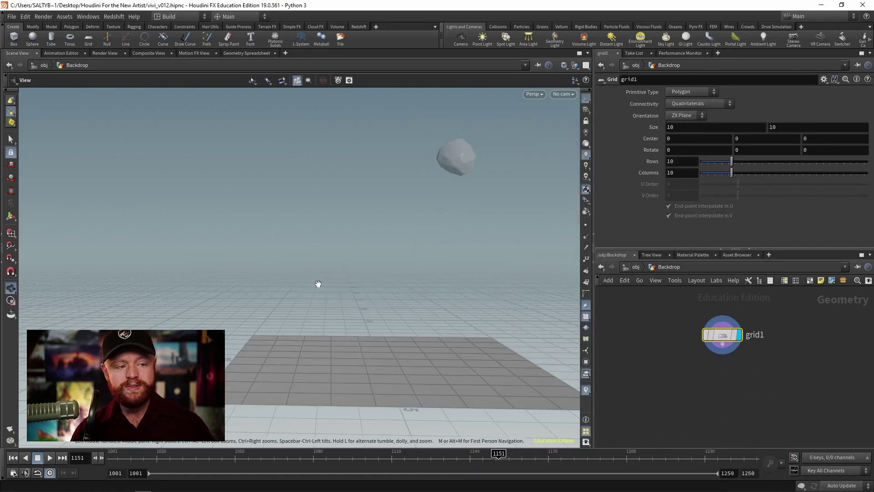
Merge blast1 and mountain1 inside the Vivi_geo network and display the merged result
{"action": "left_click", "coordinate": [635, 268]}
{"action": "left_click_drag", "start_coordinate": [661, 340], "coordinate": [768, 382]}
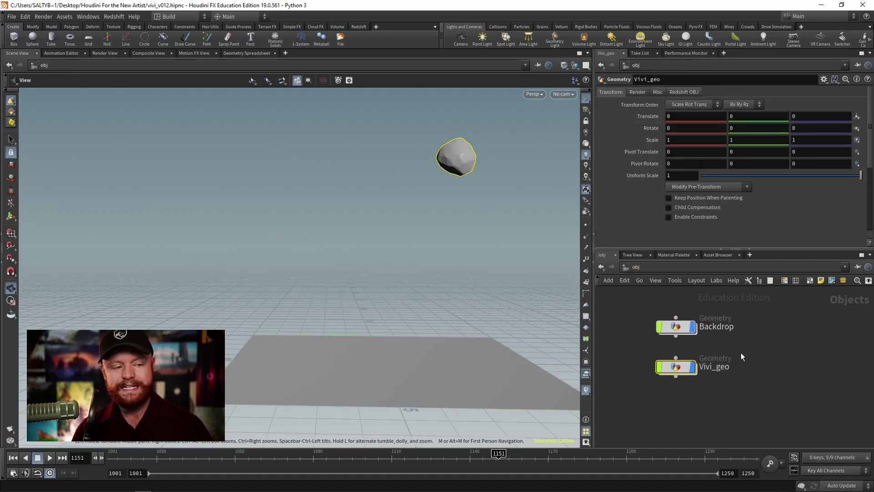
{"action": "double_click", "coordinate": [733, 355]}
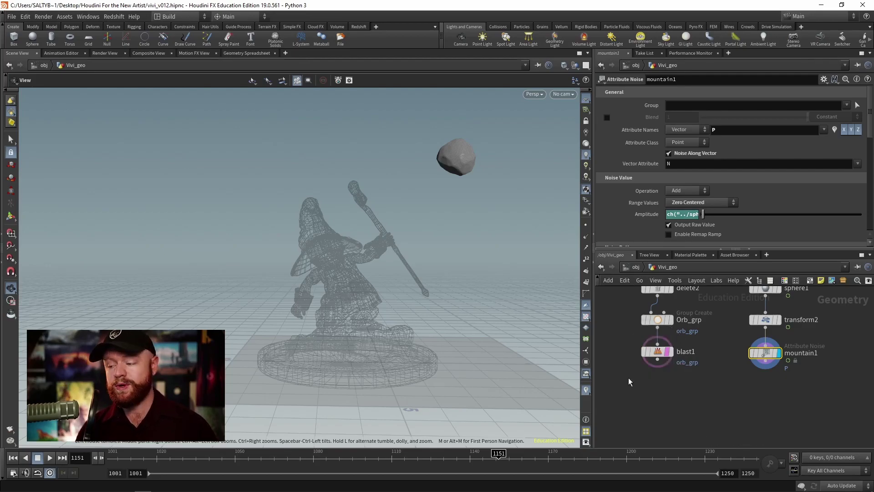
{"action": "left_click", "coordinate": [658, 366]}
{"action": "mouse_move", "coordinate": [682, 363]}
{"action": "left_mouse_down"}
{"action": "mouse_move", "coordinate": [781, 344]}
{"action": "mouse_move", "coordinate": [769, 368]}
{"action": "mouse_move", "coordinate": [715, 412]}
{"action": "left_mouse_up"}
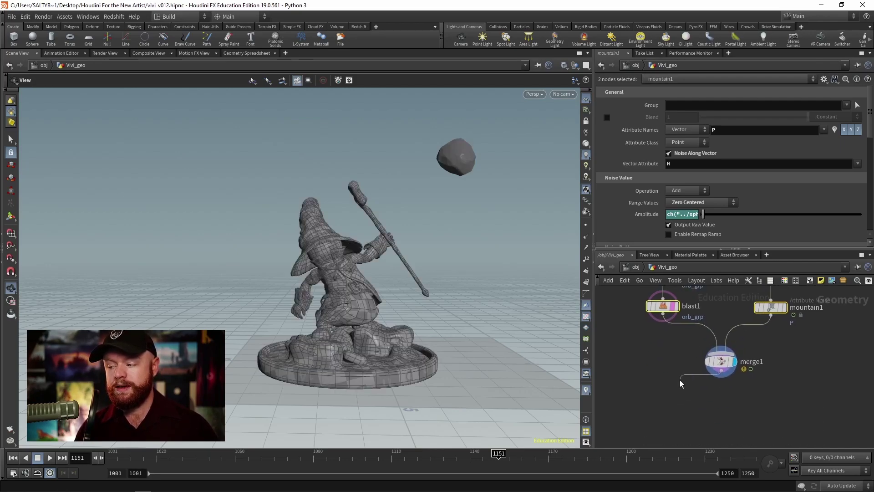
{"action": "left_click_drag", "start_coordinate": [636, 374], "coordinate": [738, 403]}
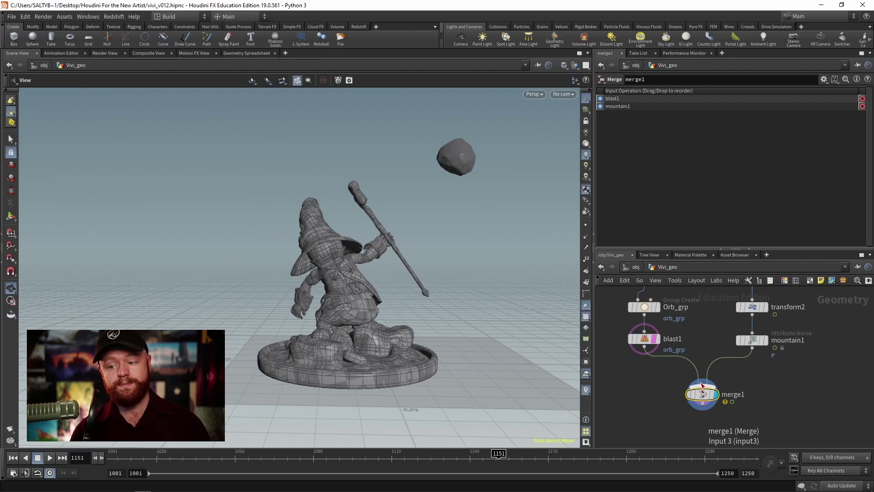
Reopen the Backdrop network and try the viewport display modes for other objects, ending with them ghosted
{"action": "left_click", "coordinate": [633, 268]}
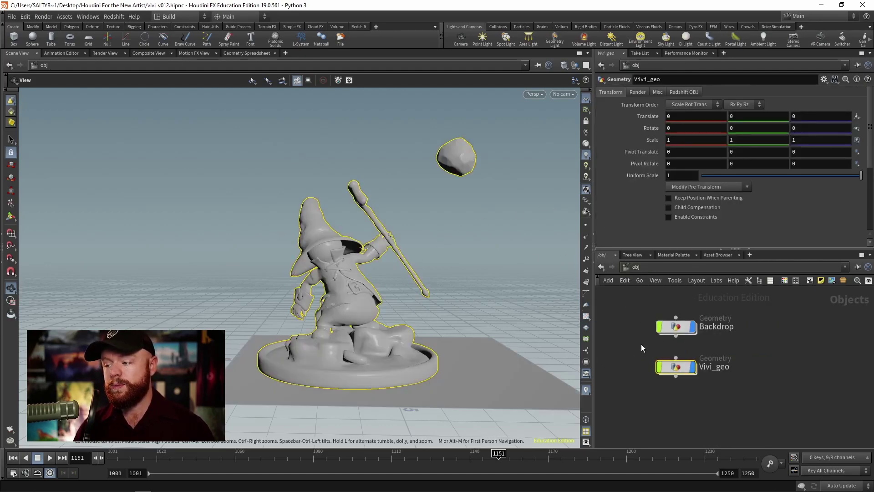
{"action": "key", "text": "Return"}
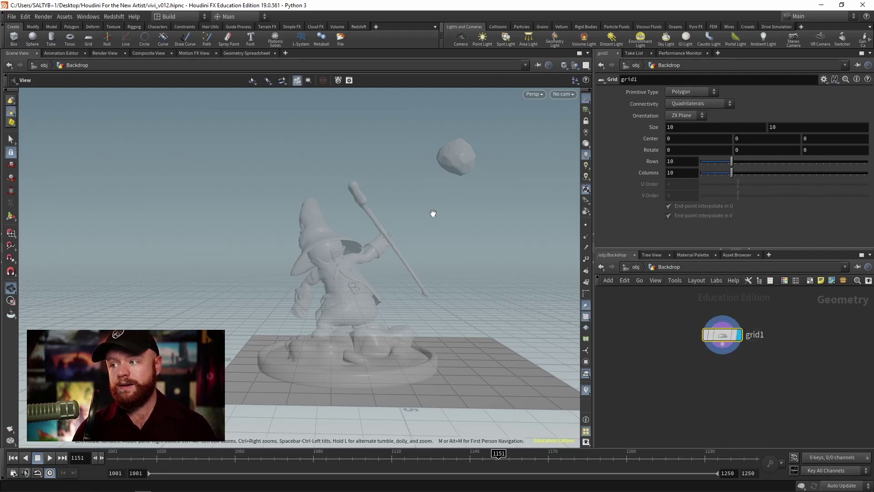
{"action": "left_click", "coordinate": [575, 66]}
{"action": "left_click", "coordinate": [576, 65]}
{"action": "left_click", "coordinate": [586, 83]}
{"action": "left_click", "coordinate": [577, 66]}
{"action": "left_click", "coordinate": [579, 73]}
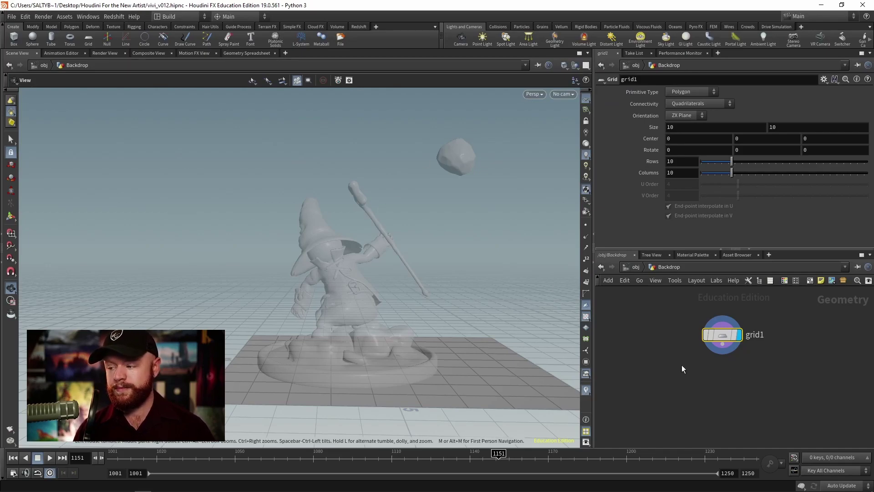
Stretch the grid far behind the figure using its viewport handles, to a size of about 14.84 by 49.42
{"action": "key", "text": "Return"}
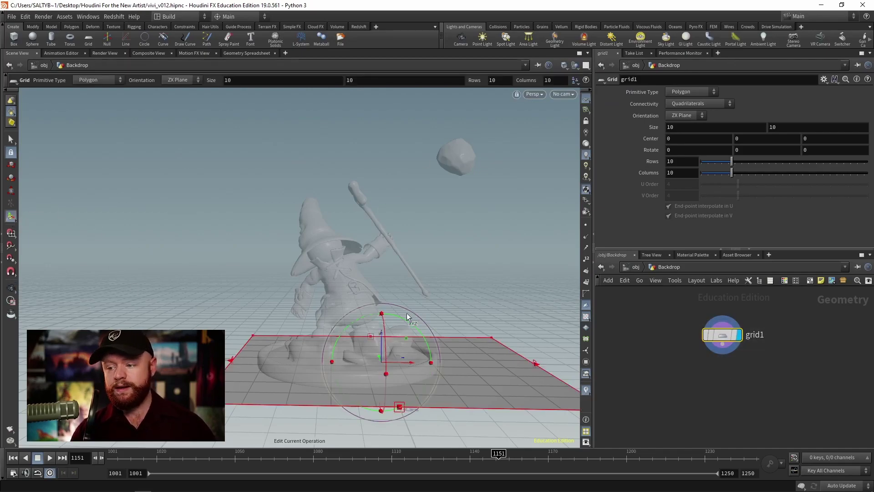
{"action": "left_click_drag", "start_coordinate": [230, 354], "coordinate": [207, 364]}
{"action": "key", "text": "Escape"}
{"action": "left_click_drag", "start_coordinate": [376, 329], "coordinate": [55, 315]}
{"action": "key", "text": "Return"}
{"action": "key", "text": "Escape"}
{"action": "key", "text": "Return"}
{"action": "key", "text": "Escape"}
{"action": "left_click_drag", "start_coordinate": [325, 303], "coordinate": [268, 313]}
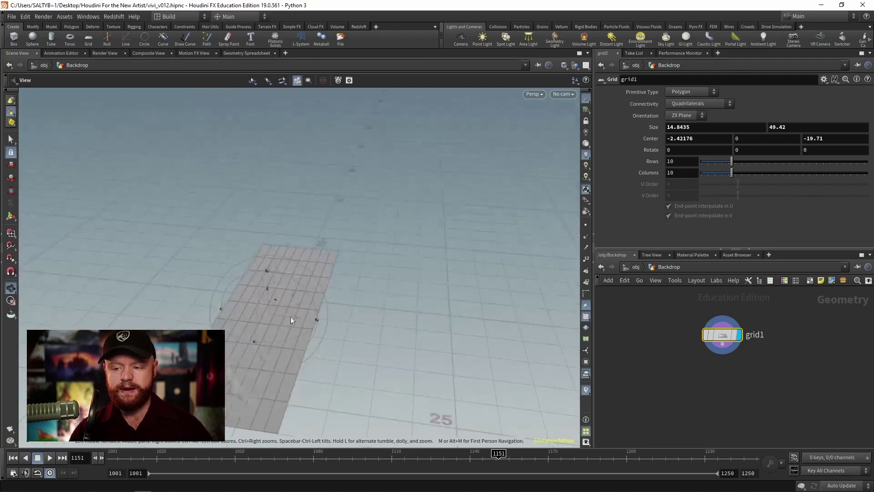
Widen the grid on both sides of the figure with its viewport handles, to a width of about 53.21
{"action": "key", "text": "Return"}
{"action": "left_click_drag", "start_coordinate": [321, 321], "coordinate": [56, 250]}
{"action": "key", "text": "ctrl+z"}
{"action": "key", "text": "Escape"}
{"action": "key", "text": "Return"}
{"action": "key", "text": "Escape"}
{"action": "key", "text": "Return"}
{"action": "left_click_drag", "start_coordinate": [398, 255], "coordinate": [578, 261]}
{"action": "key", "text": "Escape"}
{"action": "left_click_drag", "start_coordinate": [410, 255], "coordinate": [368, 283]}
{"action": "key", "text": "Return"}
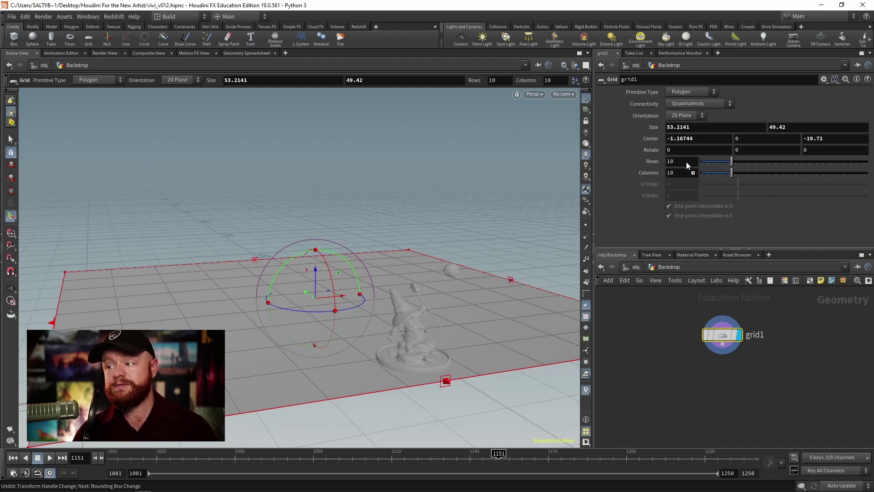
Link the grid's Rows to its Columns with a relative channel reference and raise Columns to 172
{"action": "left_click_drag", "start_coordinate": [689, 162], "coordinate": [689, 161]}
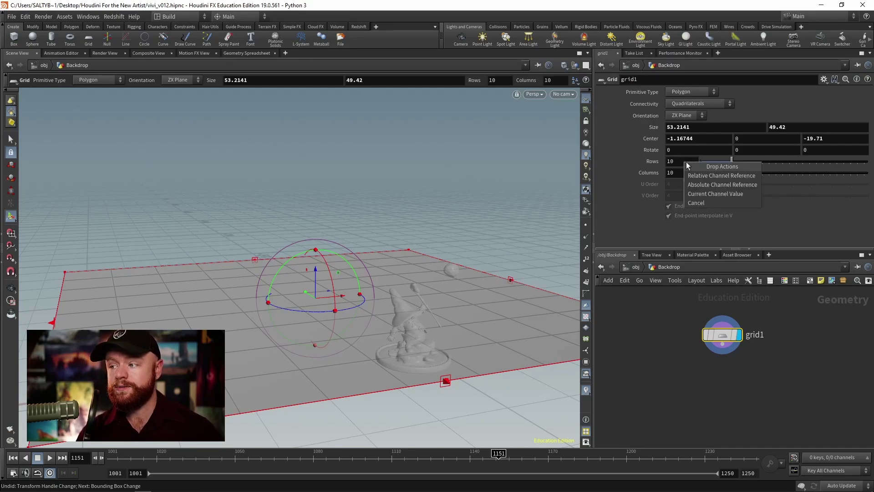
{"action": "left_click", "coordinate": [710, 176]}
{"action": "left_click_drag", "start_coordinate": [732, 173], "coordinate": [867, 172]}
{"action": "left_click_drag", "start_coordinate": [295, 278], "coordinate": [255, 277], "text": "alt"}
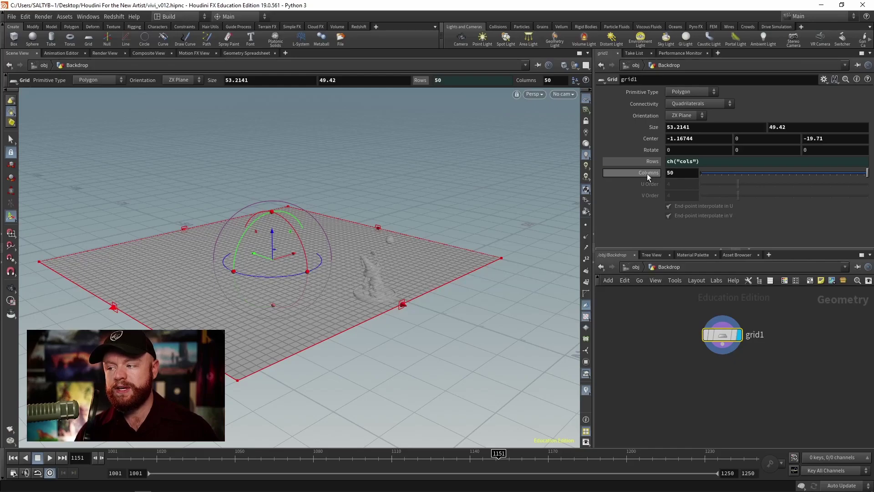
{"action": "middle_click_drag", "start_coordinate": [650, 173], "coordinate": [690, 156]}
{"action": "key", "text": "Escape"}
Select the row of points along the grid's back edge
{"action": "left_click_drag", "start_coordinate": [485, 200], "coordinate": [340, 272]}
{"action": "key", "text": "s"}
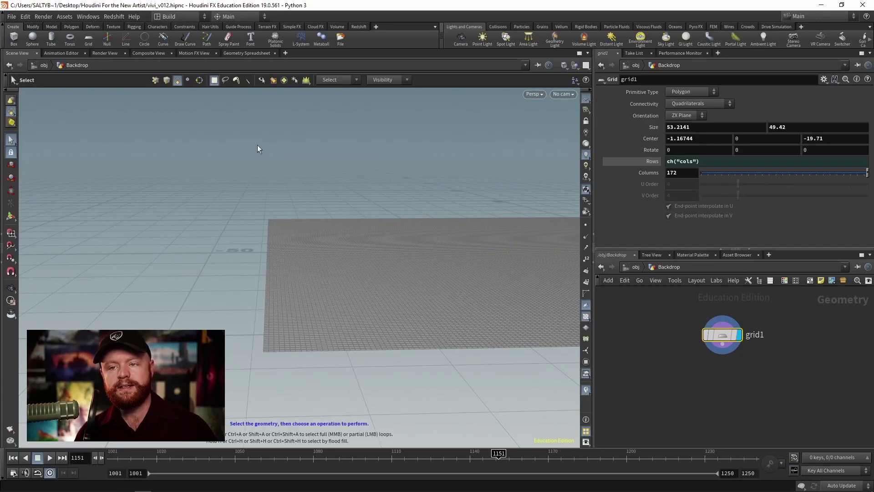
{"action": "left_click", "coordinate": [154, 80]}
{"action": "left_click_drag", "start_coordinate": [153, 148], "coordinate": [228, 309]}
{"action": "key", "text": "Escape"}
{"action": "key", "text": "s"}
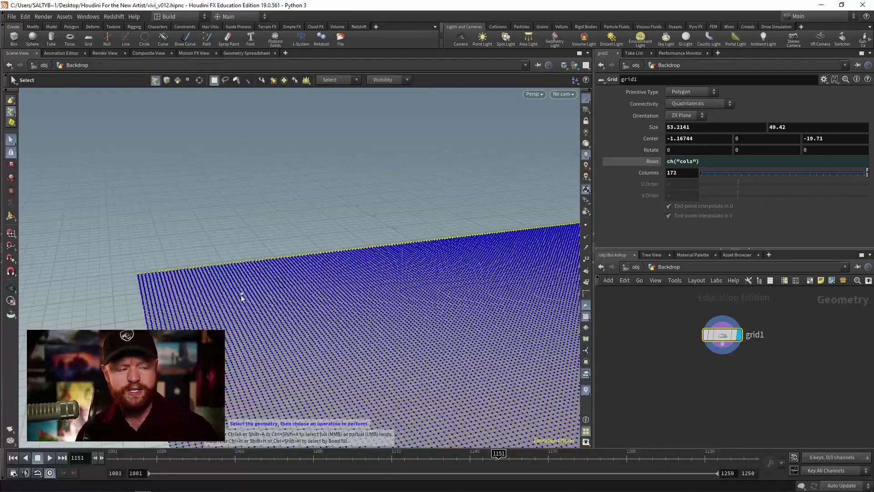
Move the selected back-edge points up by about 27.59 to form a vertical wall behind the figure
{"action": "key", "text": "t"}
{"action": "left_click_drag", "start_coordinate": [295, 268], "coordinate": [214, 92], "text": "alt"}
{"action": "left_click_drag", "start_coordinate": [291, 208], "coordinate": [531, 270], "text": "alt"}
{"action": "left_click_drag", "start_coordinate": [291, 214], "coordinate": [160, 84], "text": "alt"}
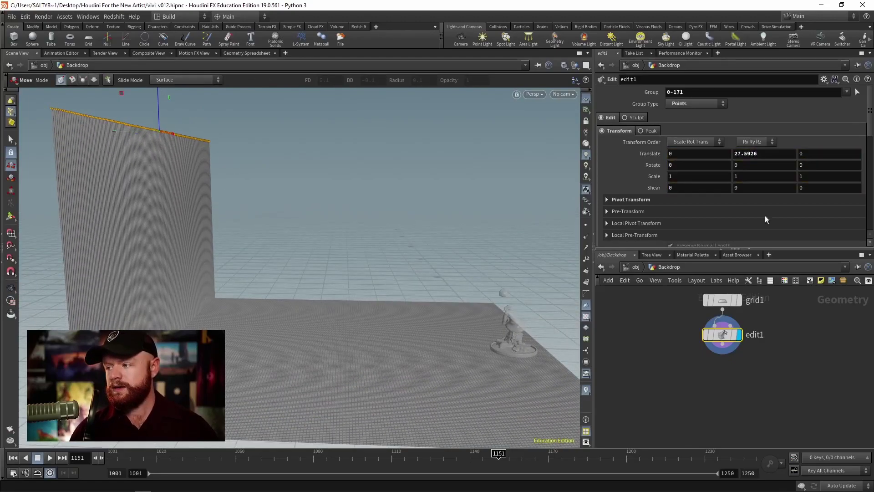
Set the edit's Soft Radius to about 40.957 to curve the backdrop, and return to object level
{"action": "scroll", "coordinate": [871, 122], "scroll_direction": "down", "scroll_amount": 5}
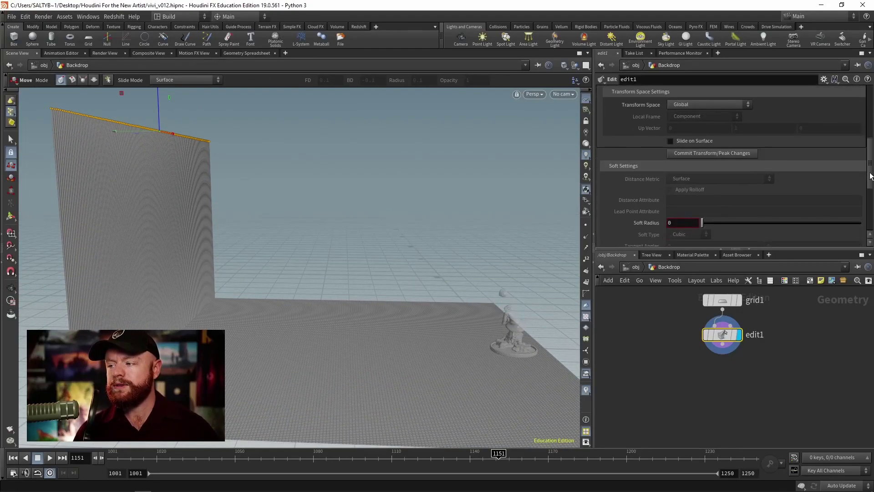
{"action": "left_click_drag", "start_coordinate": [712, 188], "coordinate": [853, 190]}
{"action": "middle_click_drag", "start_coordinate": [658, 192], "coordinate": [676, 155]}
{"action": "key", "text": "Escape"}
{"action": "left_click_drag", "start_coordinate": [302, 237], "coordinate": [220, 253]}
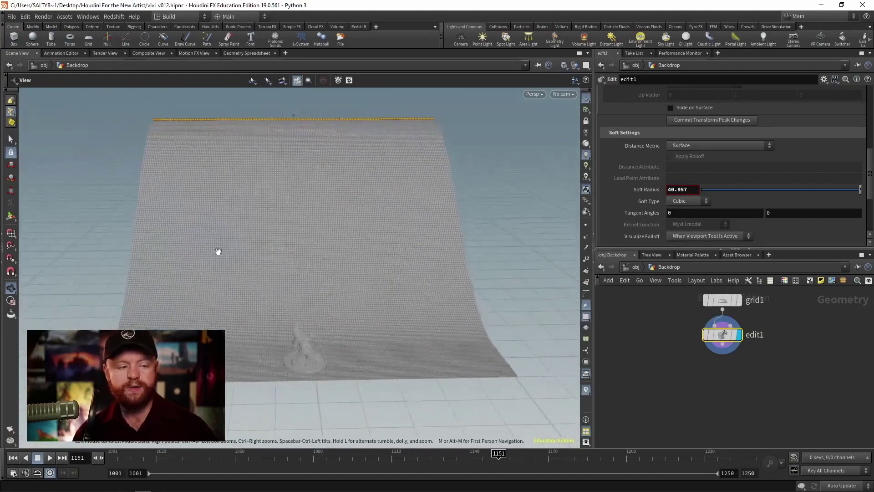
{"action": "right_click_drag", "start_coordinate": [299, 245], "coordinate": [400, 277]}
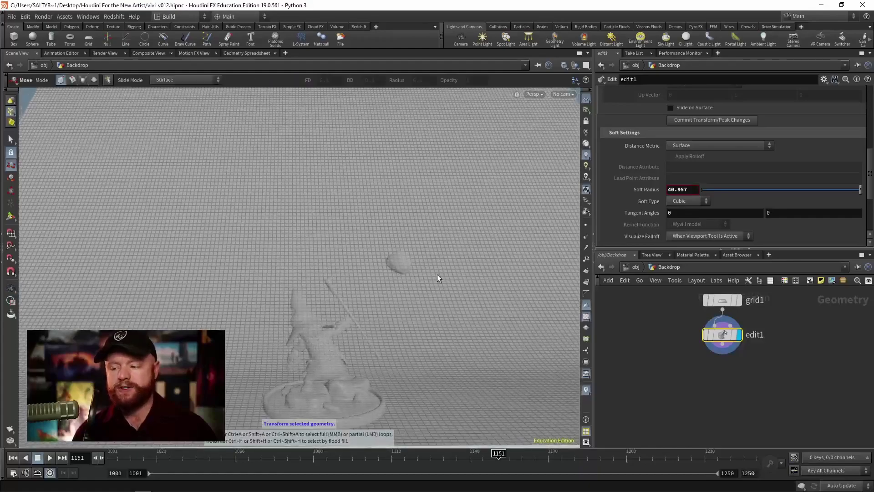
{"action": "key", "text": "u"}
{"action": "right_click_drag", "start_coordinate": [523, 346], "coordinate": [329, 312]}
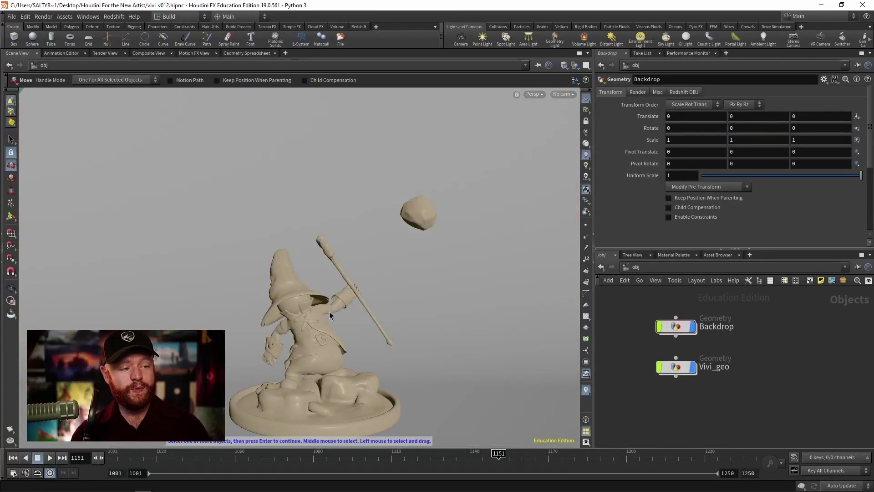
Create a Principled Shader in the mat network and assign it to the backdrop in the viewport
{"action": "middle_click_drag", "start_coordinate": [754, 321], "coordinate": [732, 334]}
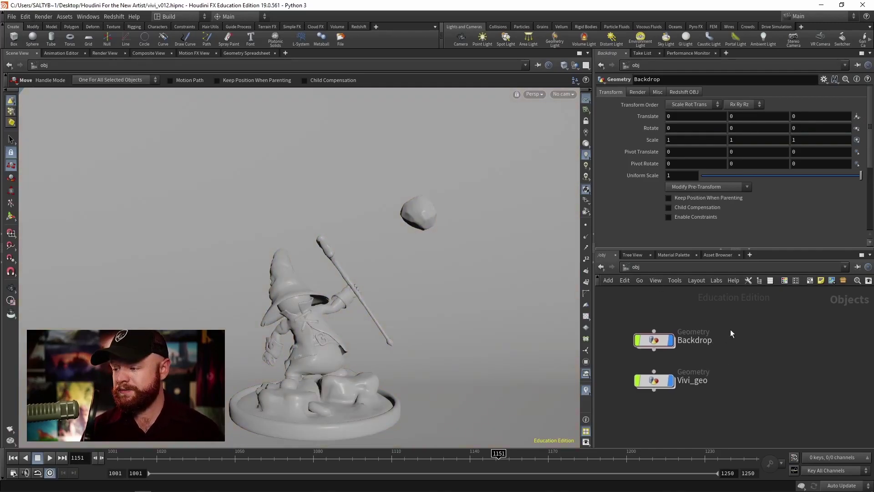
{"action": "left_click", "coordinate": [632, 268]}
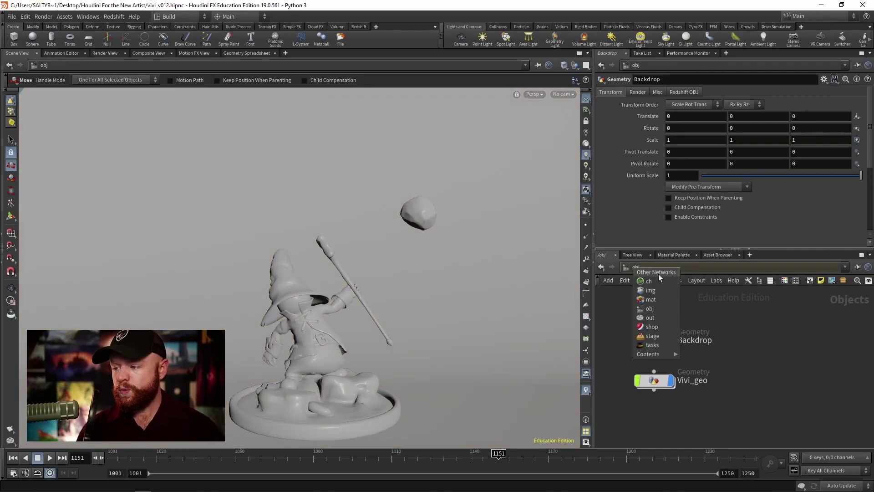
{"action": "left_click", "coordinate": [661, 302]}
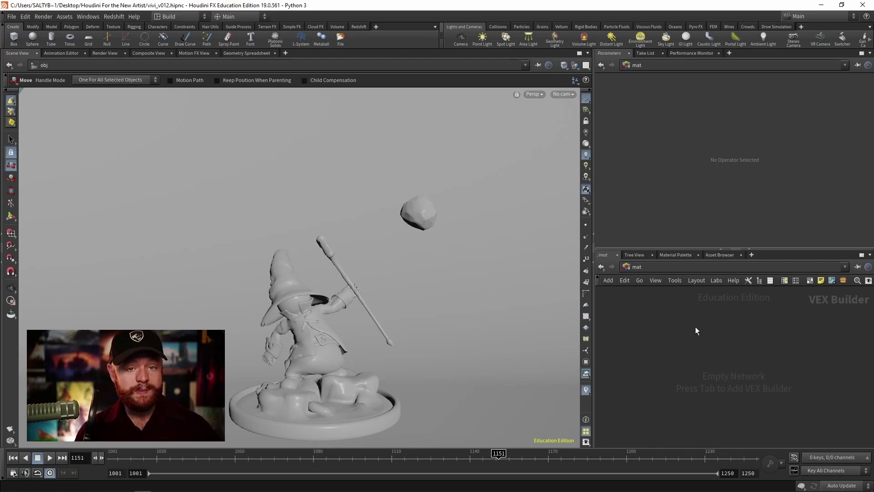
{"action": "key", "text": "Tab"}
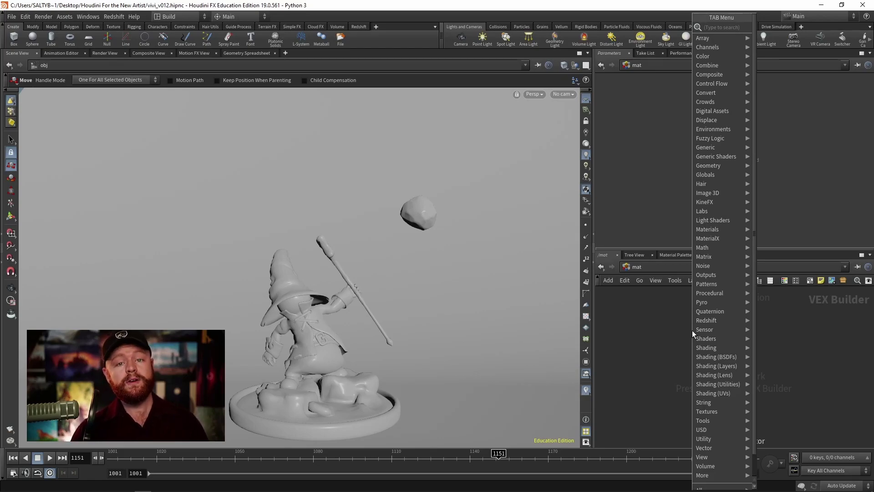
{"action": "type", "text": "princ"}
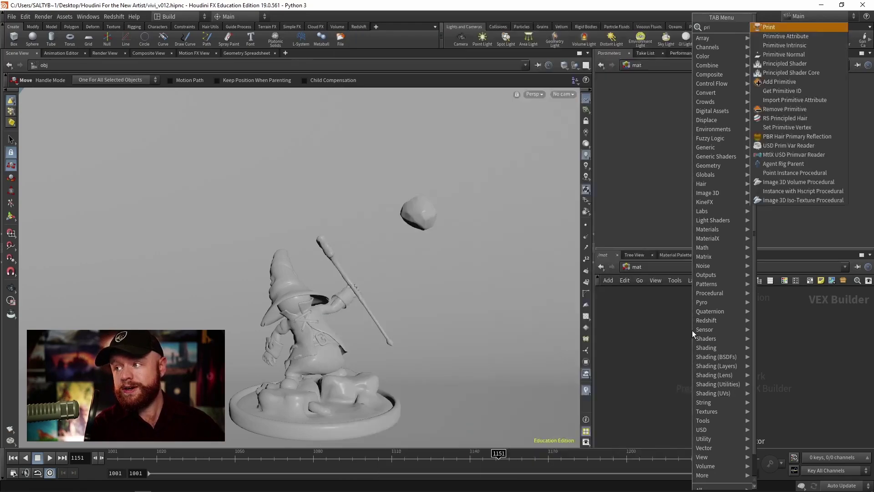
{"action": "key", "text": "Return"}
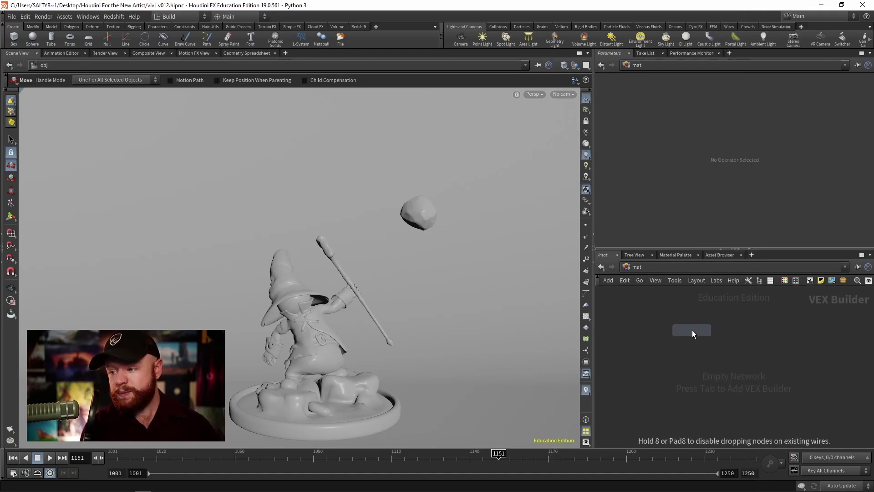
{"action": "left_click", "coordinate": [692, 330]}
{"action": "left_click_drag", "start_coordinate": [694, 331], "coordinate": [462, 253]}
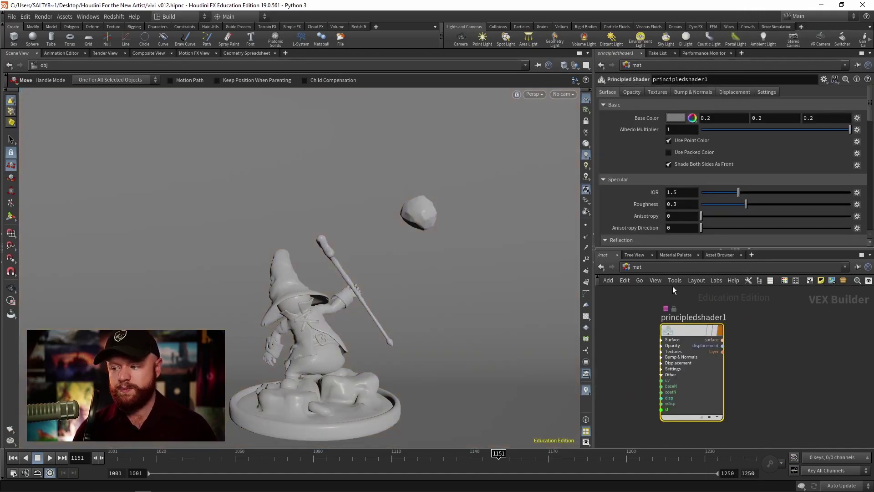
Rename the Principled Shader as backdrop_mat
{"action": "double_click", "coordinate": [694, 318]}
{"action": "left_click_drag", "start_coordinate": [728, 318], "coordinate": [643, 320]}
{"action": "type", "text": "ba"}
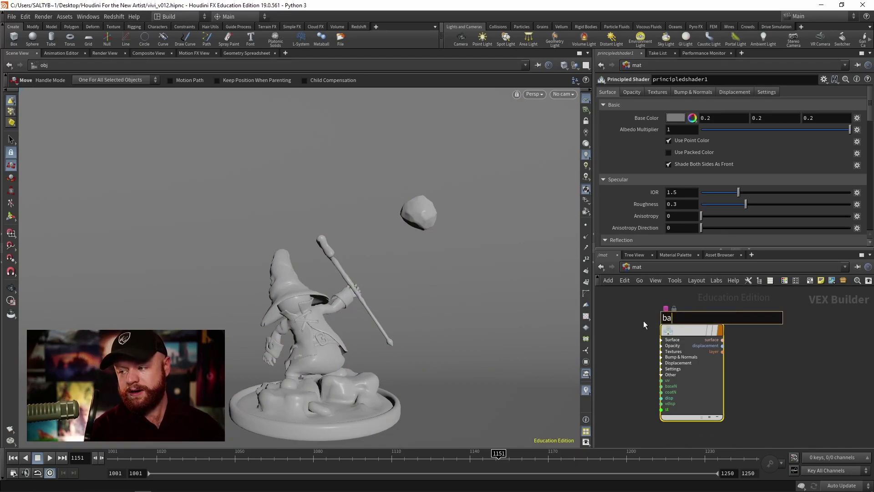
{"action": "type", "text": "ckdrop_mat"}
{"action": "key", "text": "Return"}
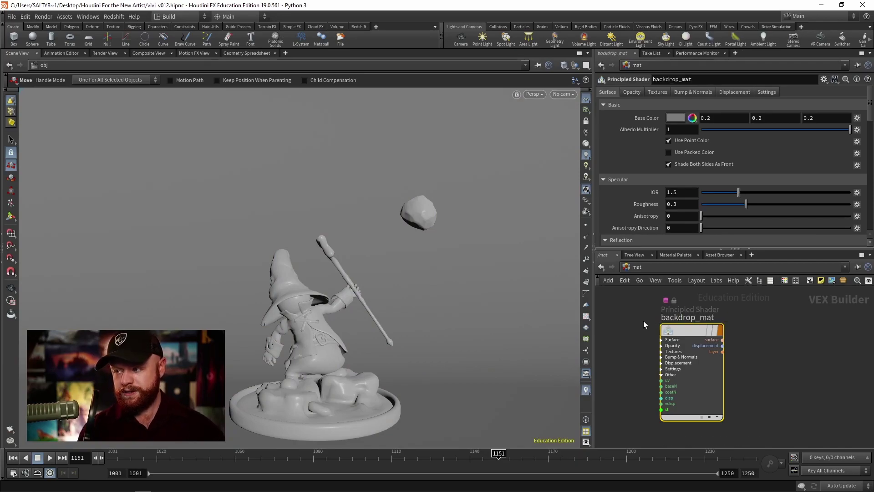
Darken the backdrop material's Base Color to 0.00625 in all three channels
{"action": "left_click", "coordinate": [675, 118]}
{"action": "left_click", "coordinate": [671, 98]}
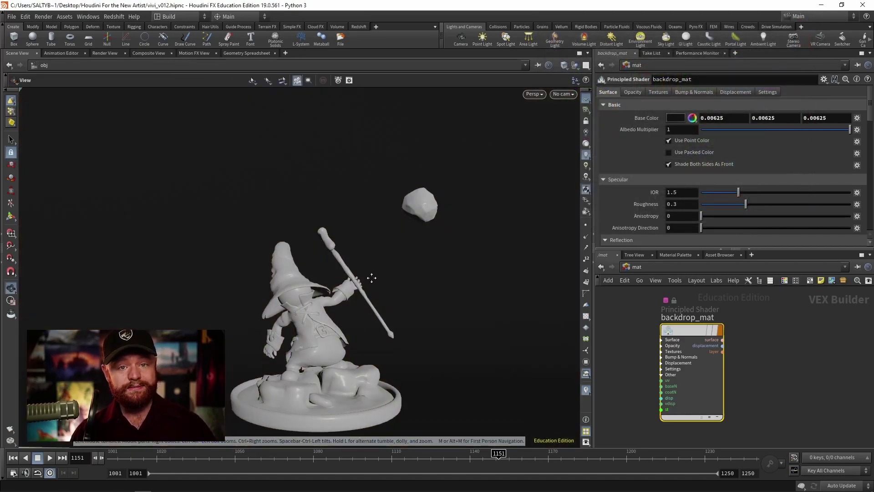
{"action": "left_click_drag", "start_coordinate": [371, 277], "coordinate": [396, 278], "text": "alt"}
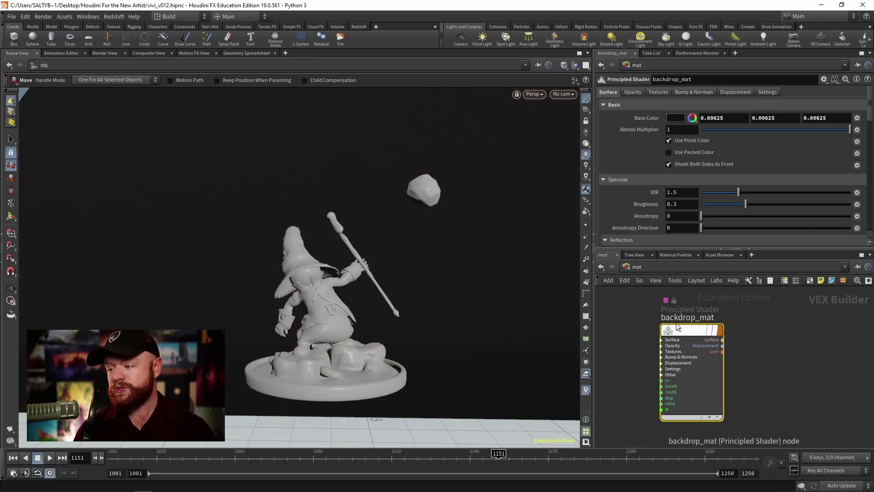
Return to object level and check the material assignment in the Backdrop object's render settings
{"action": "left_click_drag", "start_coordinate": [692, 364], "coordinate": [462, 265]}
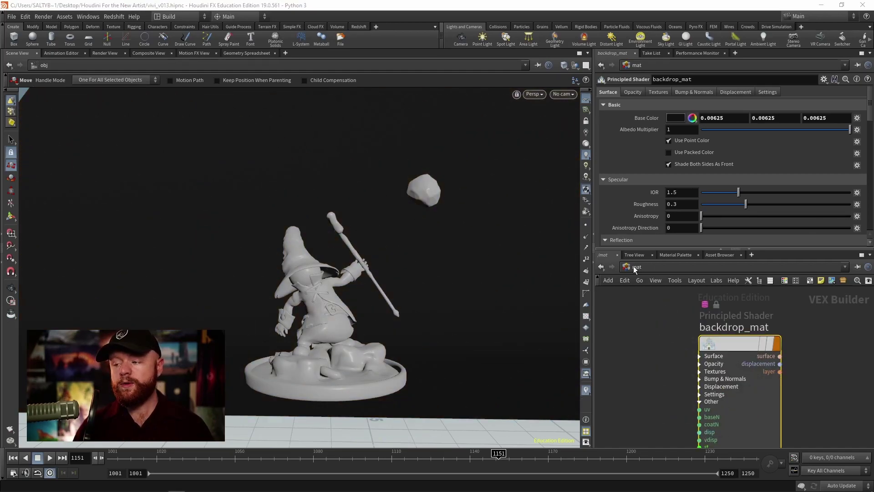
{"action": "left_click", "coordinate": [633, 266]}
{"action": "left_click", "coordinate": [658, 308]}
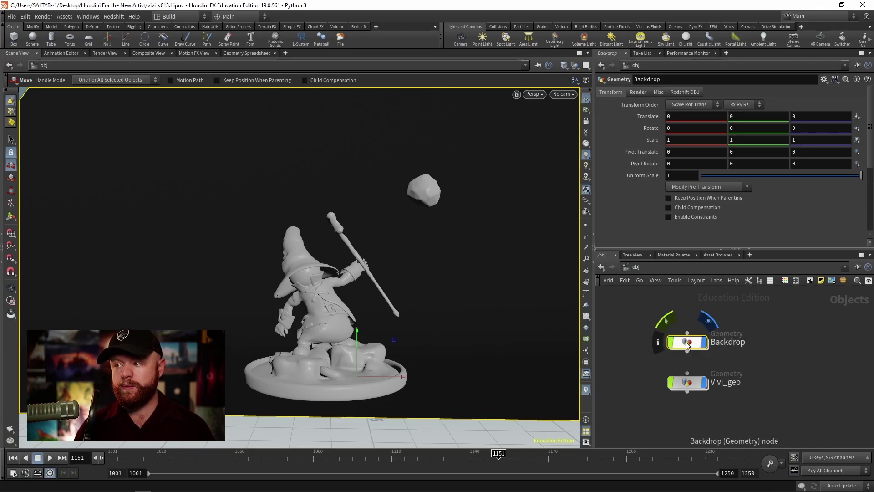
{"action": "left_click", "coordinate": [639, 92]}
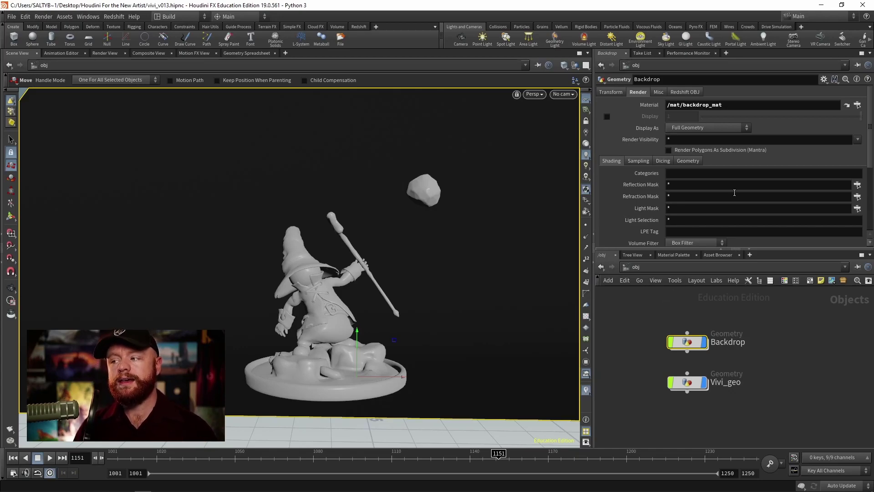
{"action": "left_click", "coordinate": [633, 269]}
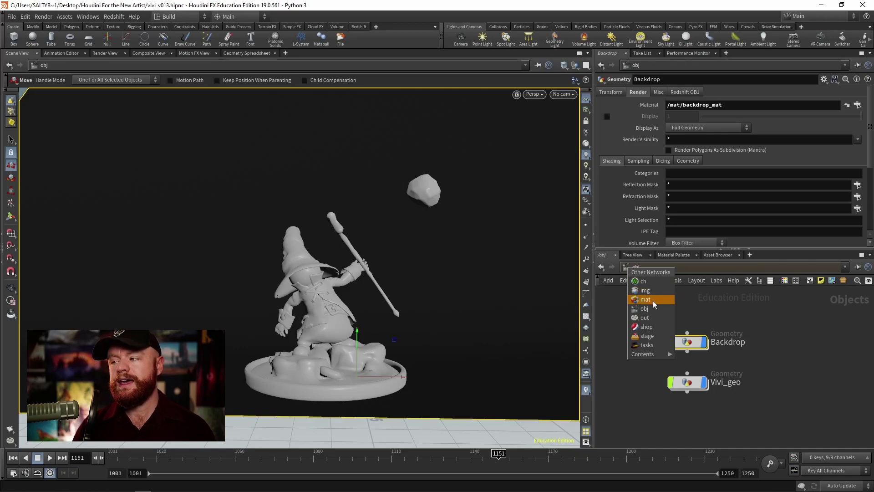
{"action": "key", "text": "Escape"}
{"action": "double_click", "coordinate": [694, 105]}
{"action": "left_click", "coordinate": [663, 320]}
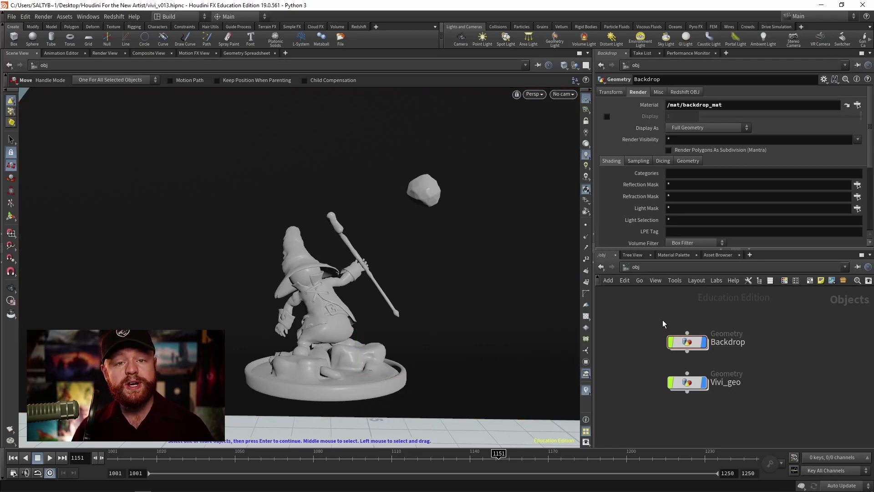
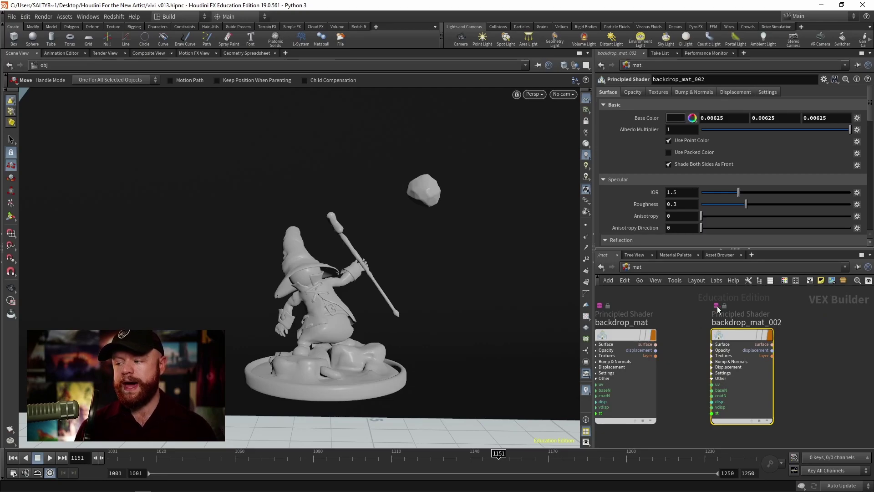
Set the Base Color of the duplicated shader backdrop_mat_002 to pure red (1, 0, 0)
{"action": "middle_click_drag", "start_coordinate": [789, 337], "coordinate": [808, 337]}
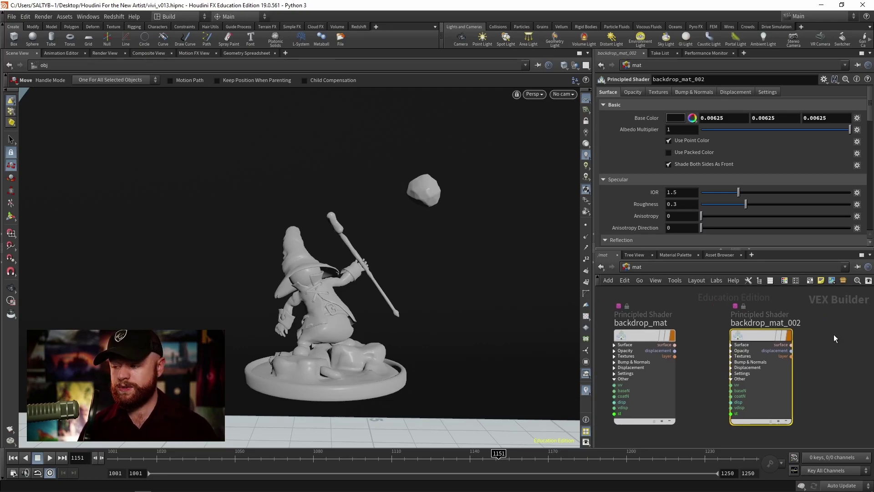
{"action": "left_click", "coordinate": [682, 117]}
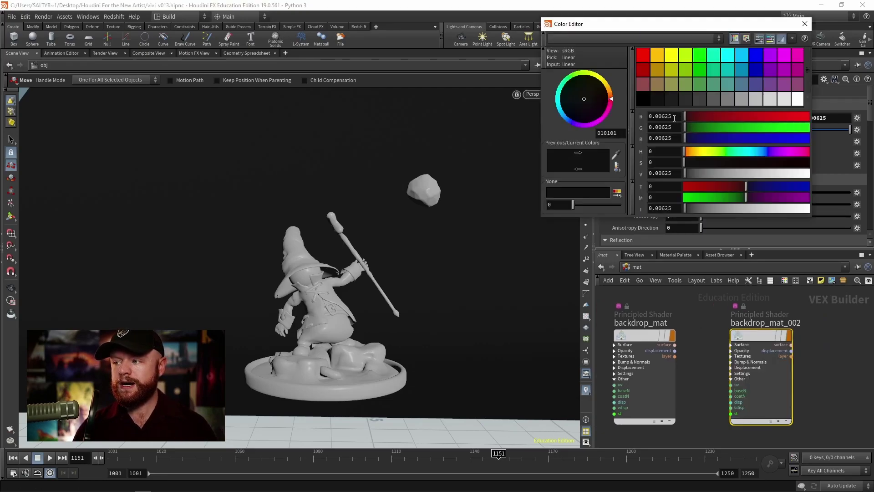
{"action": "left_click", "coordinate": [664, 56]}
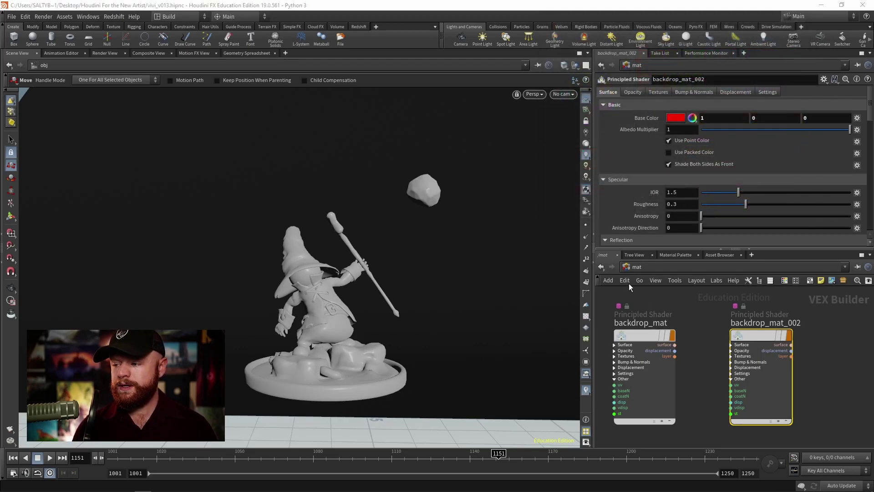
Go into the Backdrop object's geometry network and add a Material node after edit1
{"action": "left_click", "coordinate": [648, 266]}
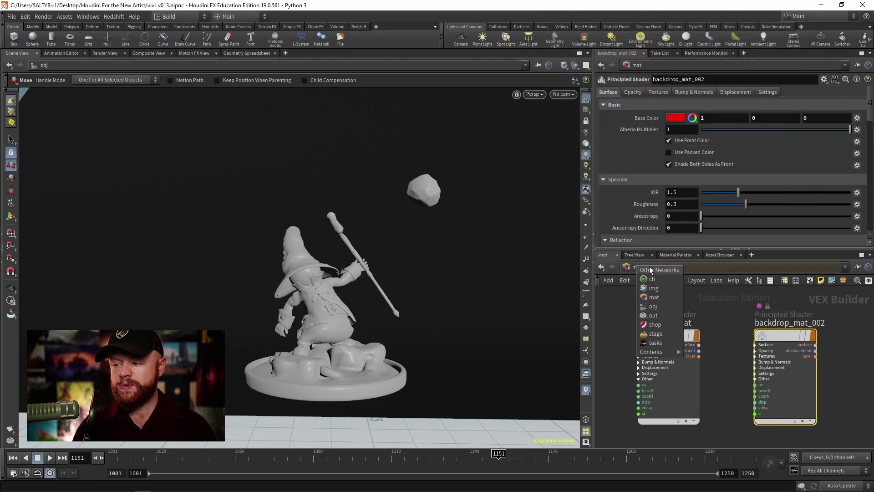
{"action": "left_click", "coordinate": [653, 306]}
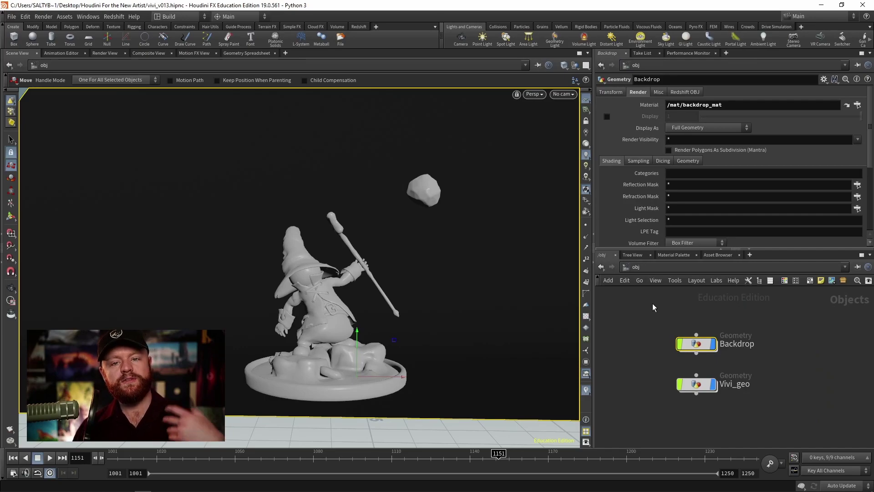
{"action": "left_click_drag", "start_coordinate": [716, 108], "coordinate": [636, 104]}
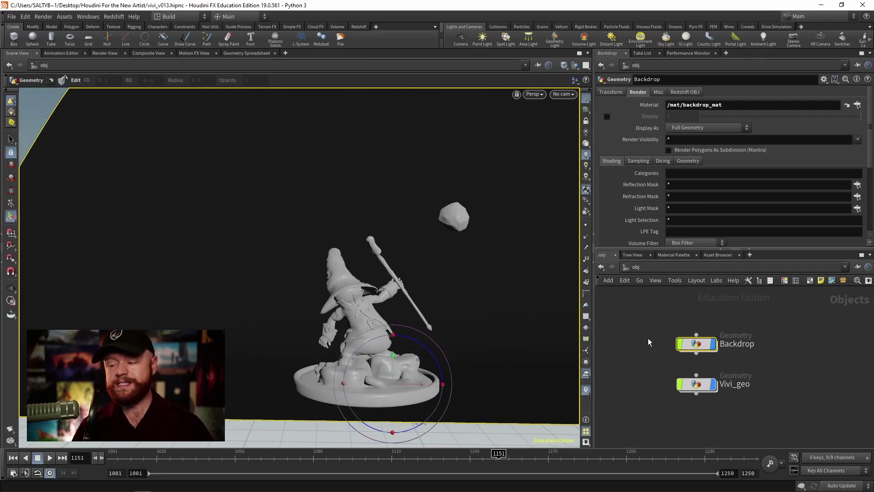
{"action": "double_click", "coordinate": [697, 343]}
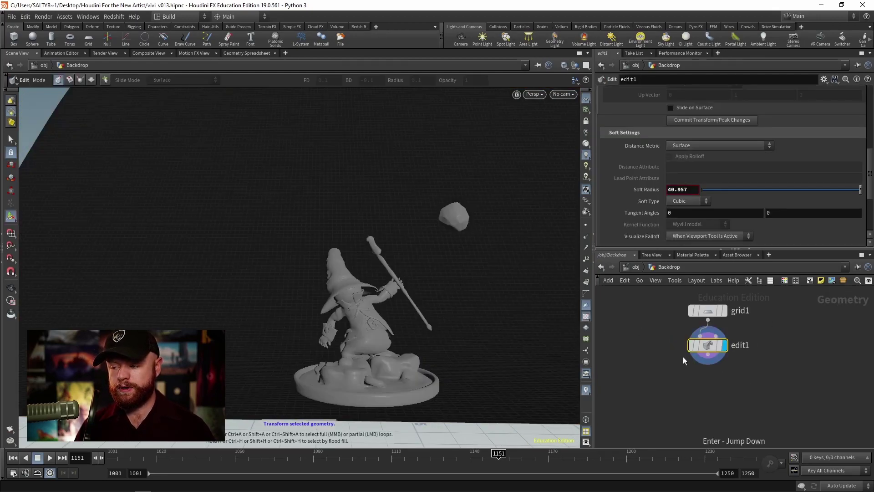
{"action": "key", "text": "Tab"}
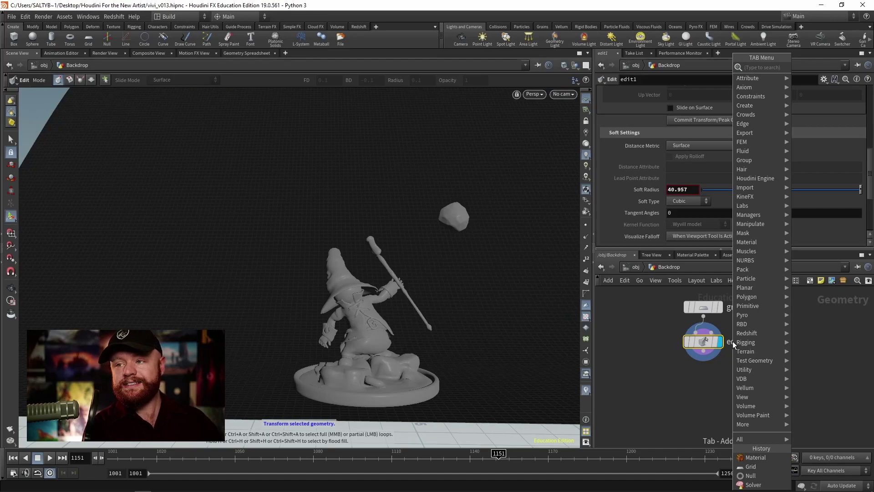
{"action": "type", "text": "materi"}
{"action": "key", "text": "Return"}
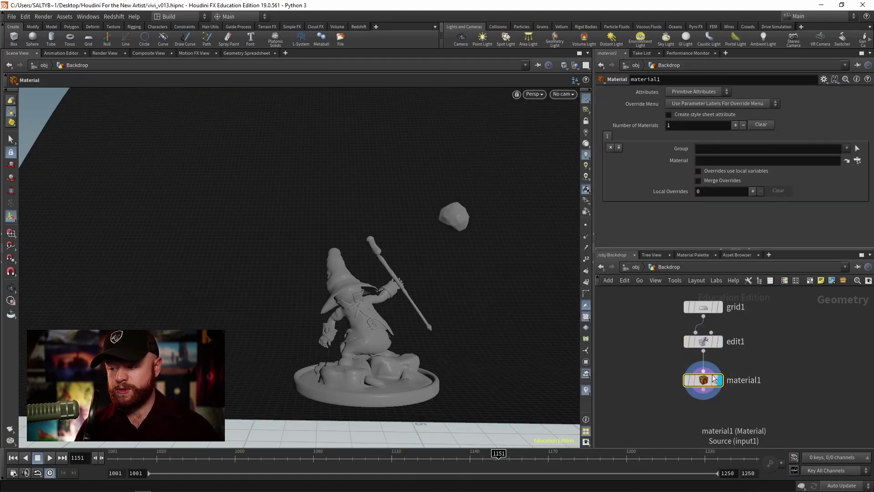
{"action": "mouse_move", "coordinate": [714, 381]}
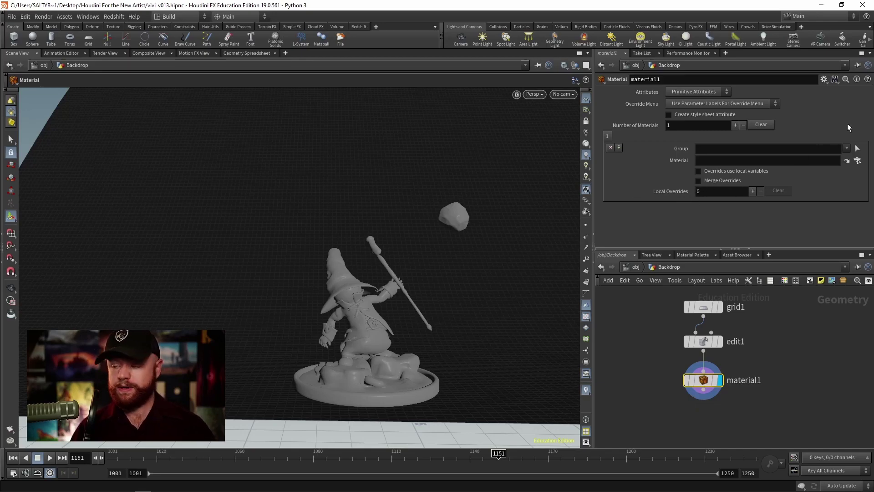
Try selecting a rectangular patch of the backdrop's faces in the viewport as the Material node's group
{"action": "left_click", "coordinate": [720, 341]}
{"action": "left_click_drag", "start_coordinate": [350, 292], "coordinate": [264, 289]}
{"action": "right_click_drag", "start_coordinate": [264, 289], "coordinate": [51, 120]}
{"action": "key", "text": "Return"}
{"action": "left_click_drag", "start_coordinate": [50, 119], "coordinate": [219, 223]}
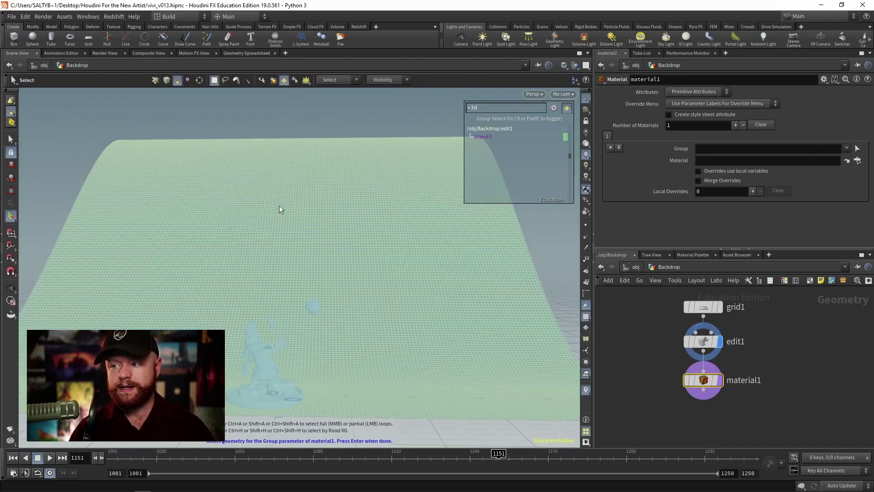
{"action": "left_click", "coordinate": [284, 80]}
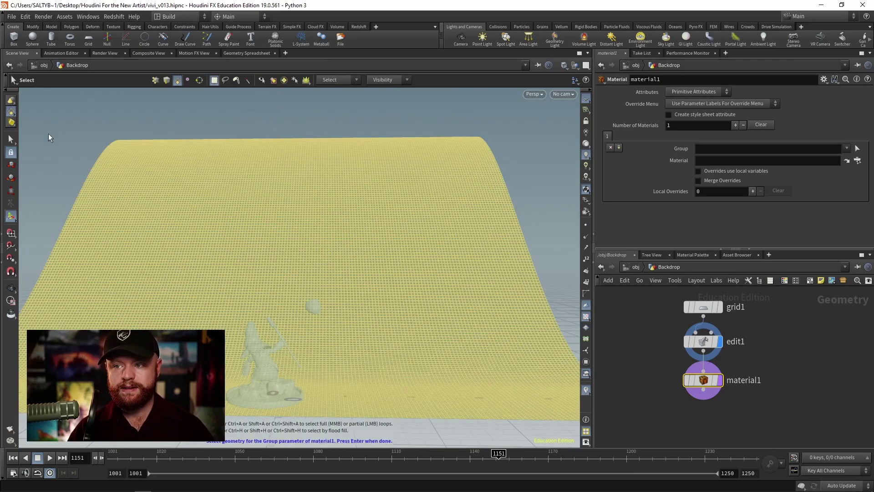
{"action": "left_click_drag", "start_coordinate": [48, 118], "coordinate": [337, 204]}
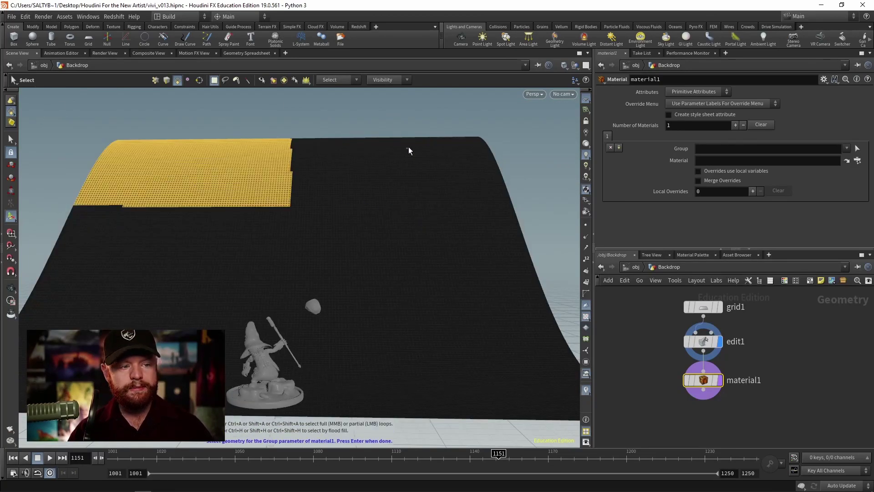
{"action": "left_click_drag", "start_coordinate": [534, 115], "coordinate": [211, 269]}
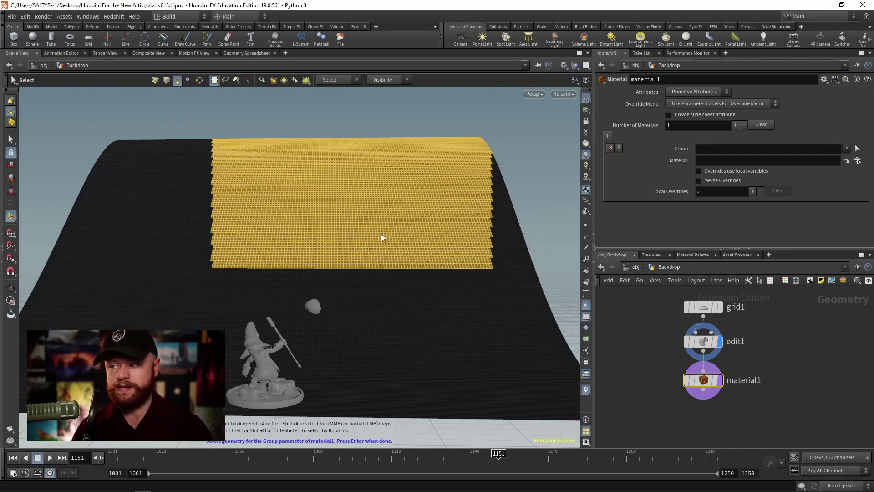
{"action": "key", "text": "Return"}
Replace the Material node's Group entry with * to cover the whole backdrop
{"action": "left_click", "coordinate": [728, 149]}
{"action": "key", "text": "ctrl+a"}
{"action": "key", "text": "BackSpace"}
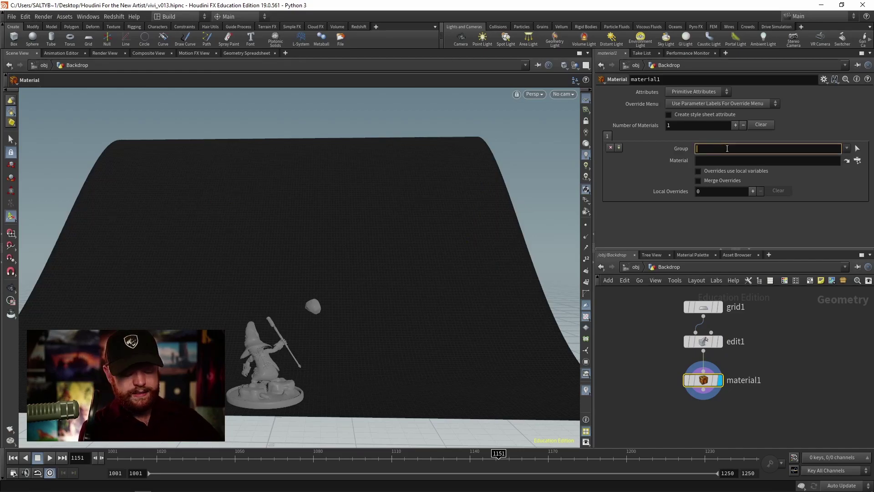
{"action": "type", "text": "*"}
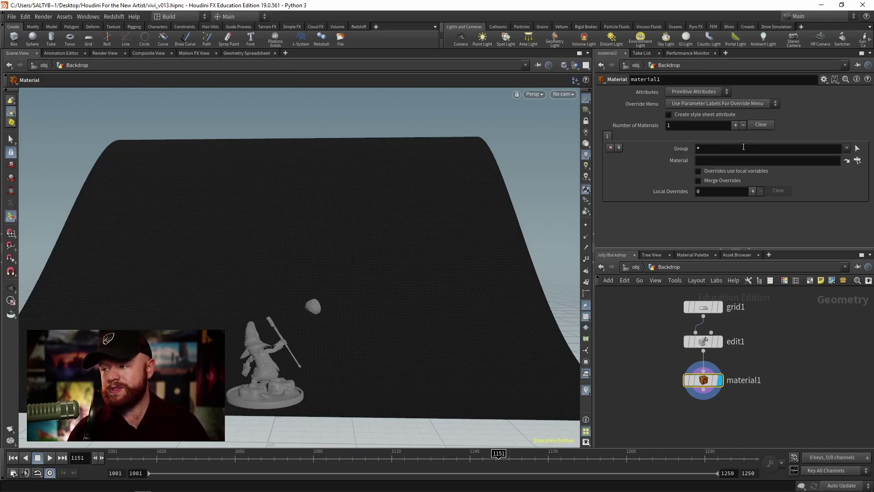
{"action": "key", "text": "Return"}
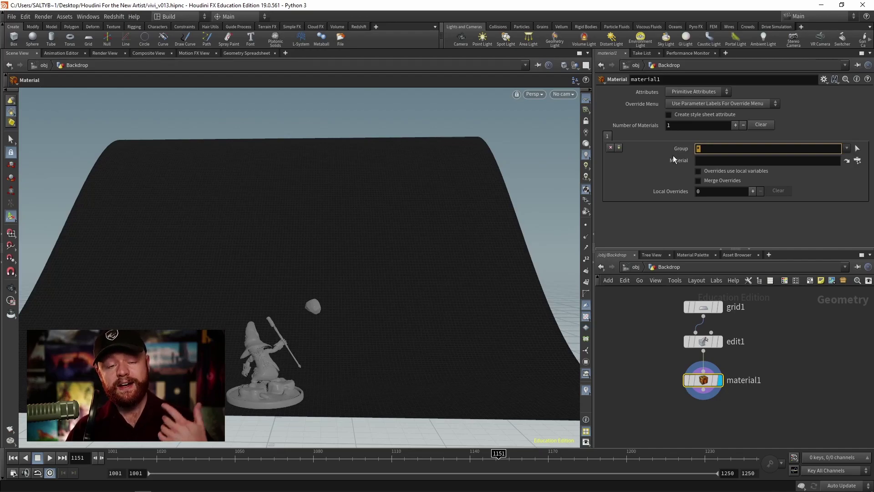
Assign /mat/backdrop_mat_002 as the material on the backdrop's Material node
{"action": "left_click", "coordinate": [858, 160]}
{"action": "left_click_drag", "start_coordinate": [794, 88], "coordinate": [653, 102]}
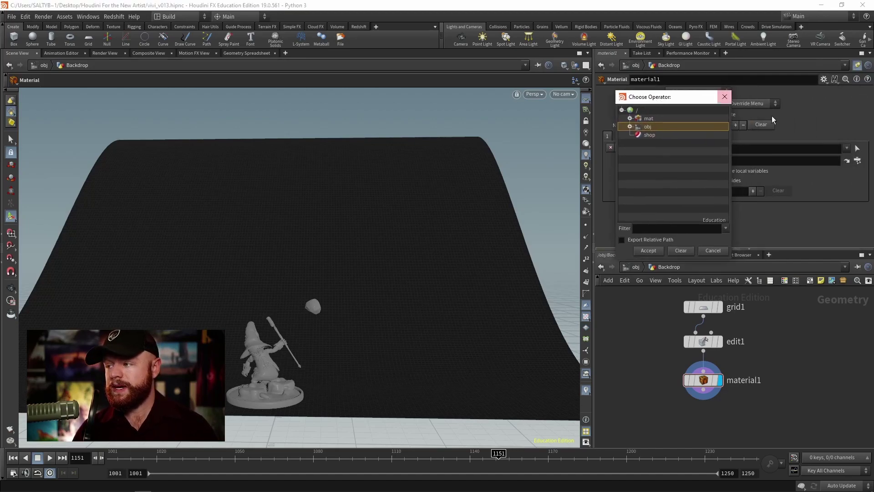
{"action": "left_click", "coordinate": [637, 118]}
{"action": "left_click", "coordinate": [662, 135]}
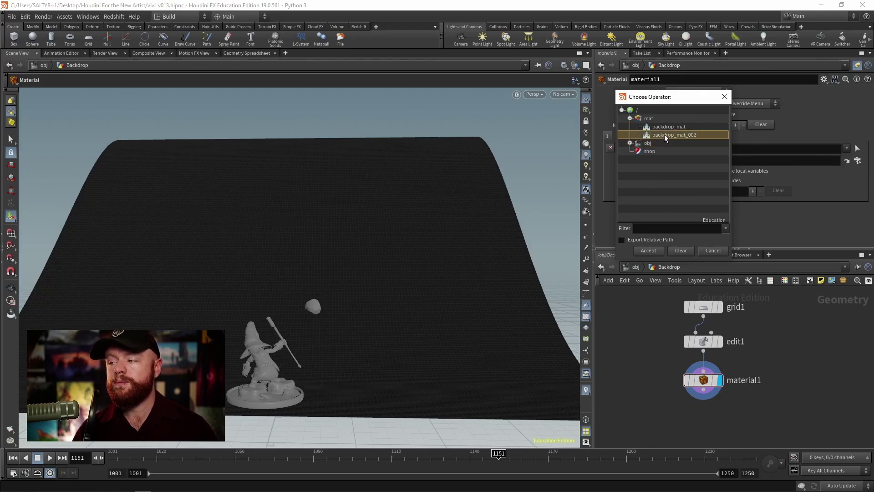
{"action": "left_click", "coordinate": [652, 251]}
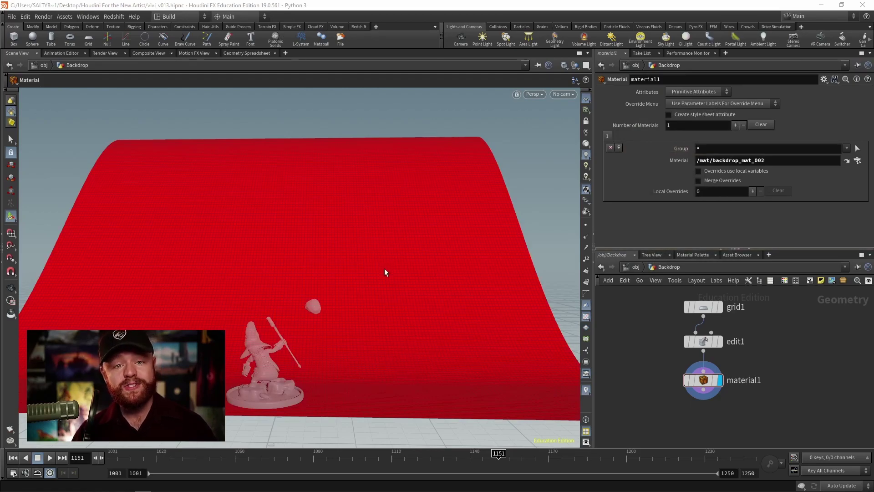
Compare the Backdrop's object-level material assignment with the one on the Material node inside its network
{"action": "left_click", "coordinate": [636, 268]}
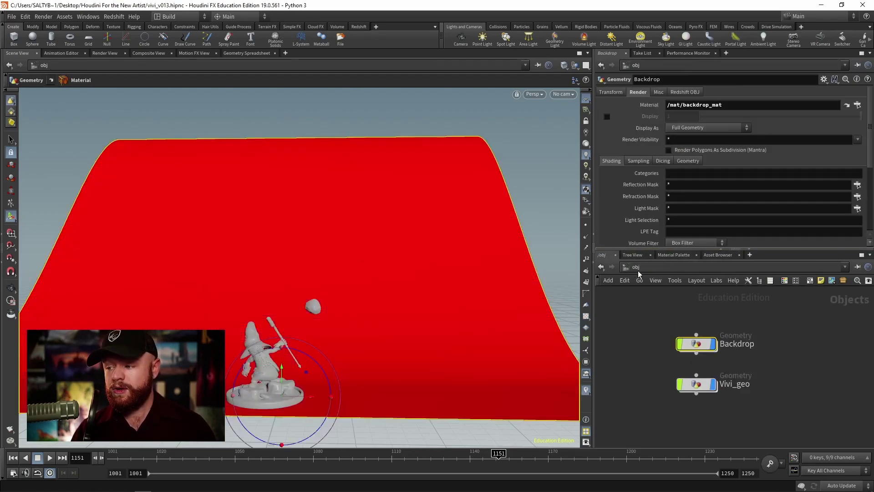
{"action": "triple_click", "coordinate": [692, 105]}
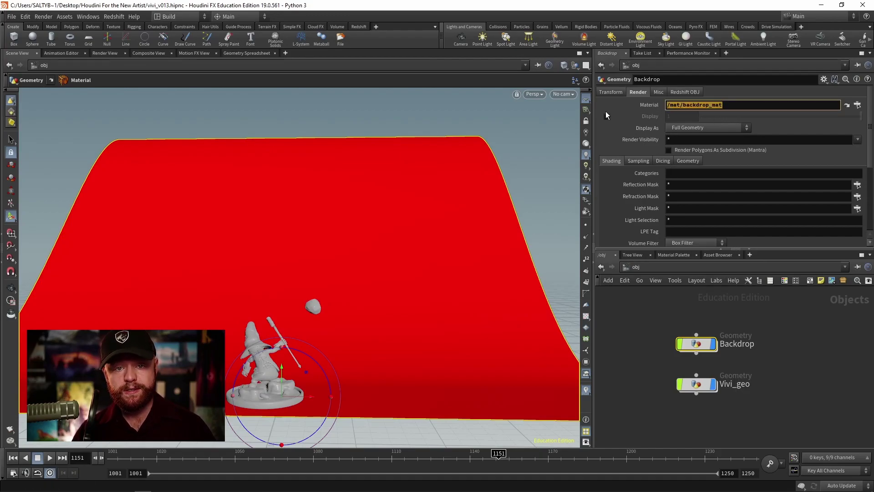
{"action": "left_click_drag", "start_coordinate": [652, 320], "coordinate": [716, 357]}
{"action": "key", "text": "i"}
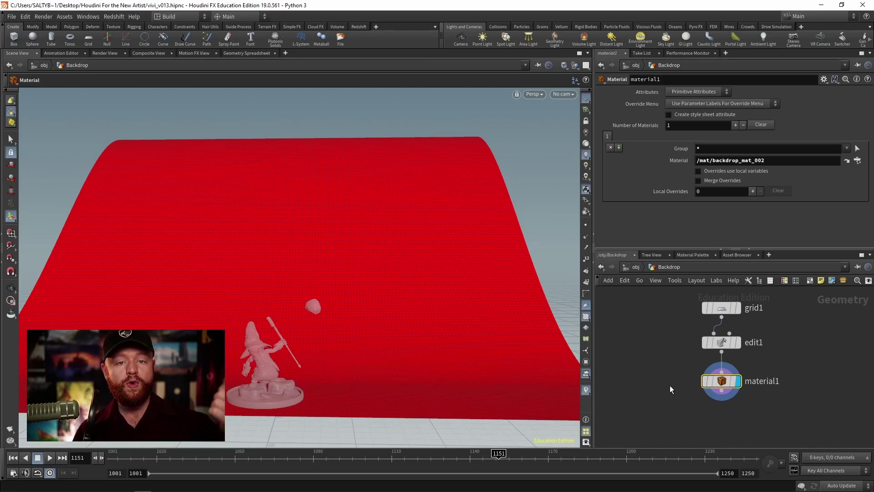
{"action": "left_click", "coordinate": [636, 267]}
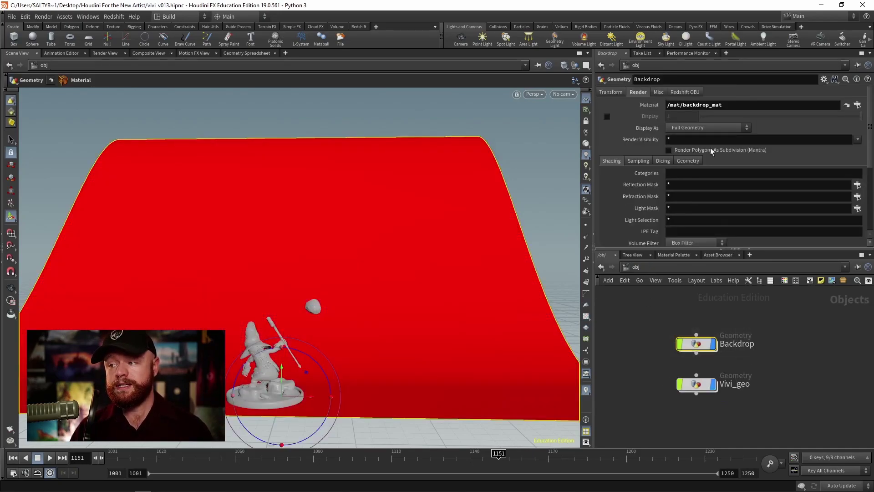
{"action": "left_click_drag", "start_coordinate": [750, 107], "coordinate": [643, 108]}
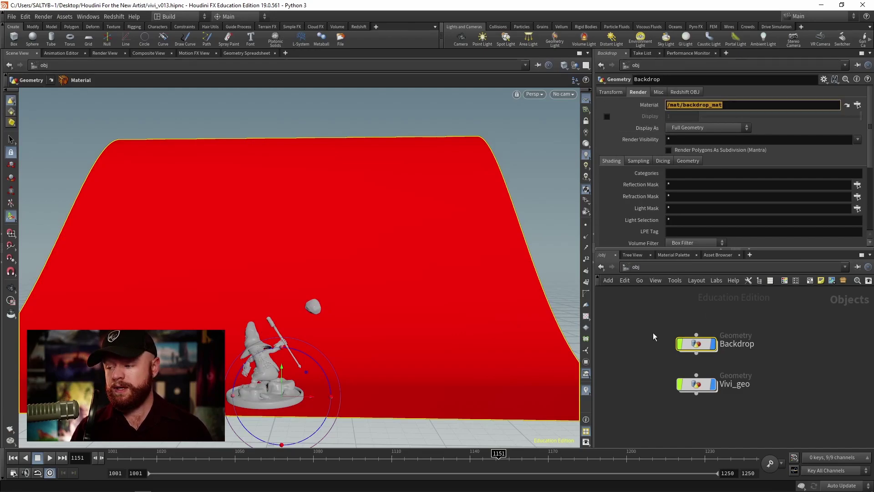
{"action": "left_click_drag", "start_coordinate": [652, 316], "coordinate": [732, 359]}
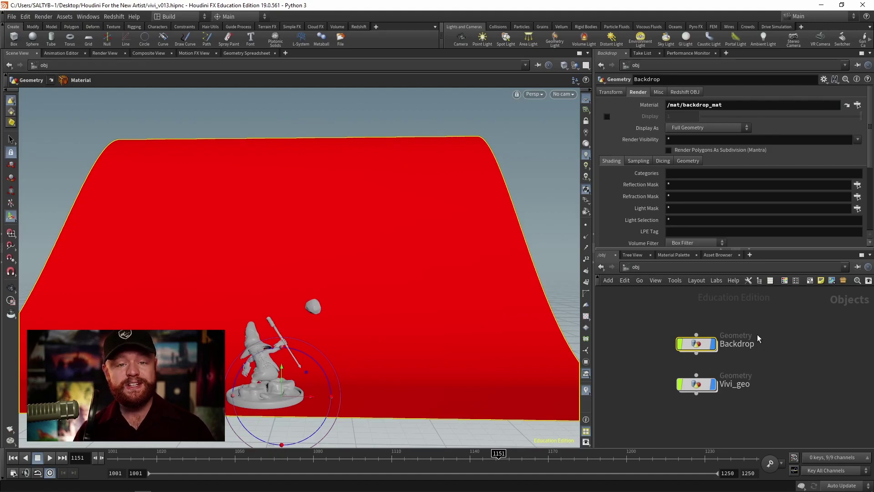
Go back into the Backdrop network and move the material1 node slightly lower beneath edit1
{"action": "double_click", "coordinate": [701, 344]}
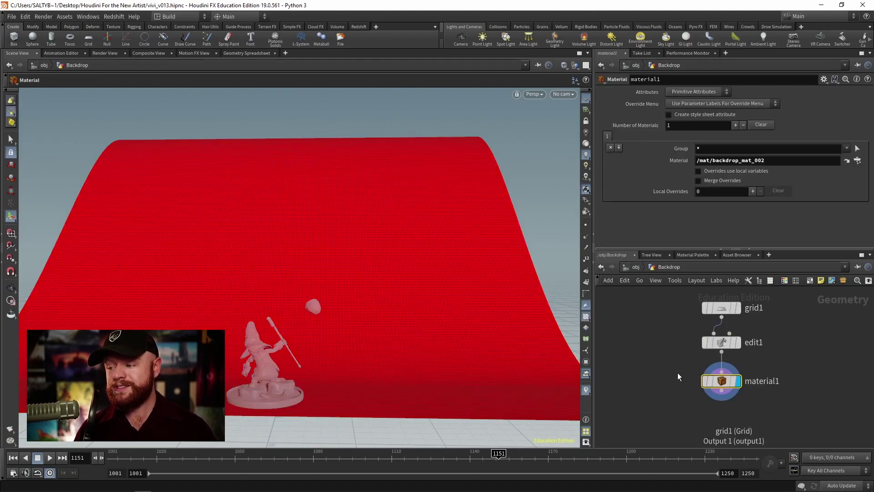
{"action": "mouse_move", "coordinate": [722, 382]}
{"action": "left_mouse_down"}
{"action": "mouse_move", "coordinate": [686, 391]}
{"action": "mouse_move", "coordinate": [723, 386]}
{"action": "left_mouse_up"}
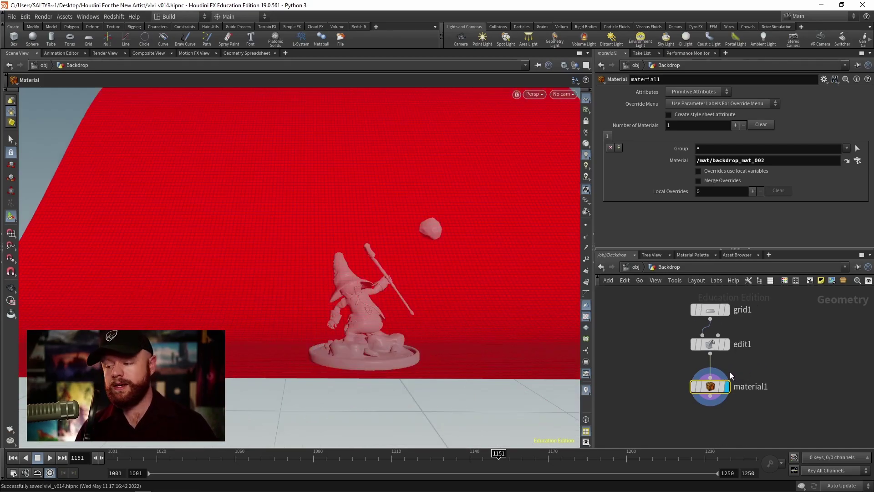
{"action": "left_click_drag", "start_coordinate": [666, 367], "coordinate": [735, 416]}
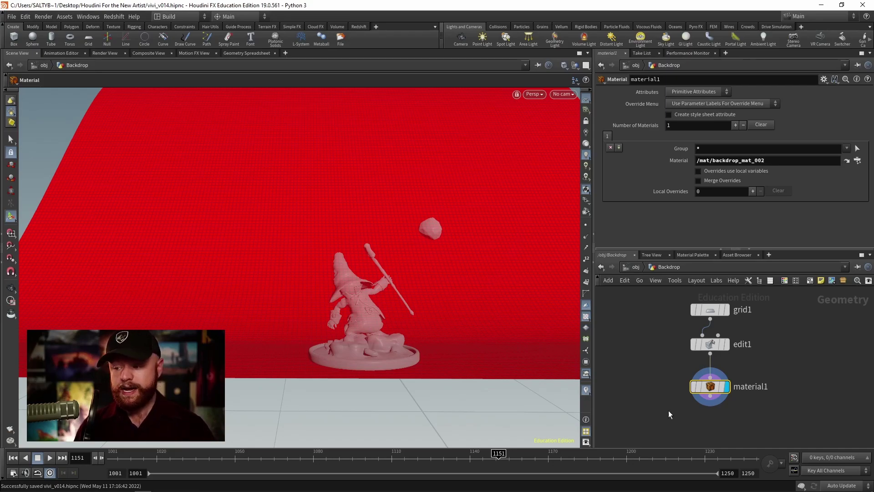
Examine material1's primitive and detail attributes in the Geometry Spreadsheet, widening the shop_materialpath column to read the full material paths
{"action": "middle_click", "coordinate": [712, 388]}
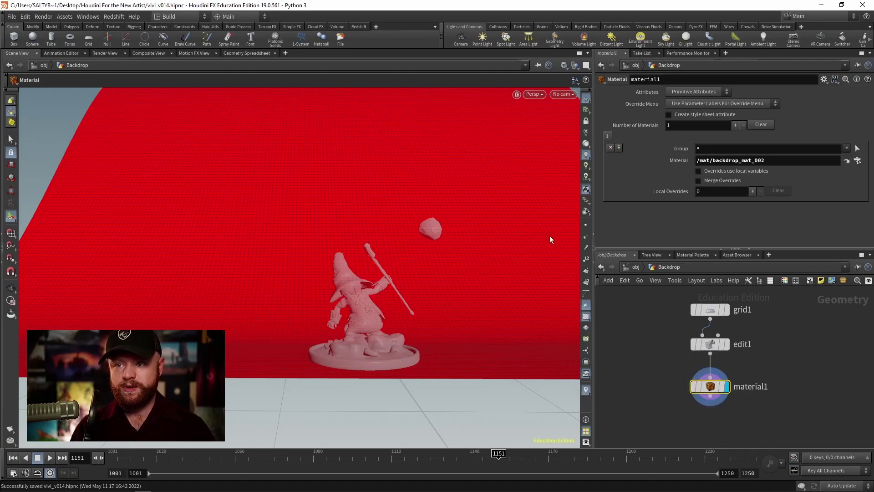
{"action": "left_click", "coordinate": [250, 53]}
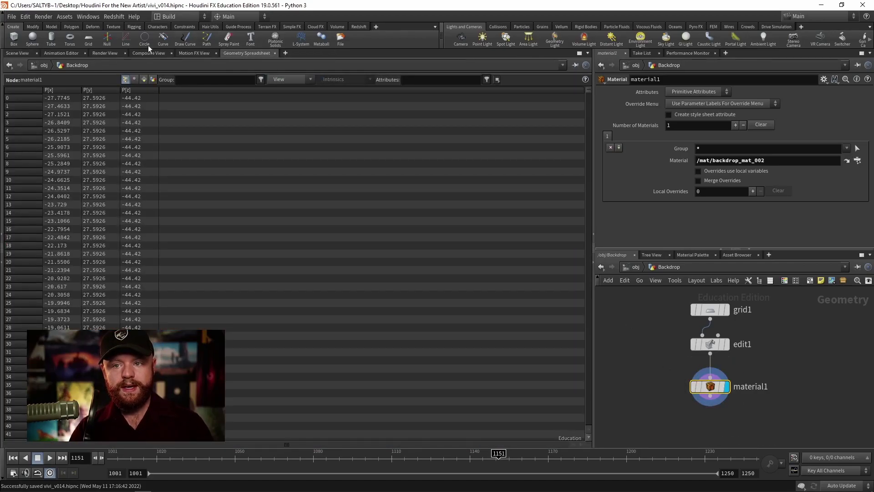
{"action": "left_click", "coordinate": [145, 80]}
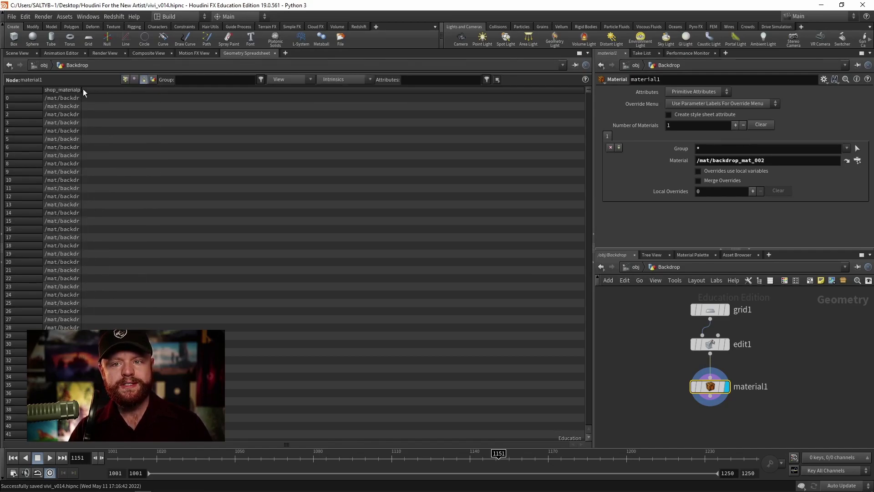
{"action": "left_click_drag", "start_coordinate": [80, 90], "coordinate": [177, 89]}
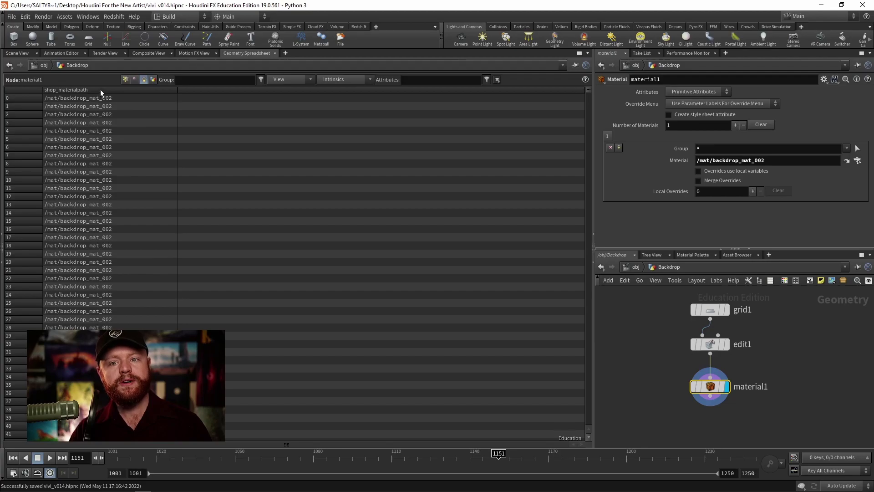
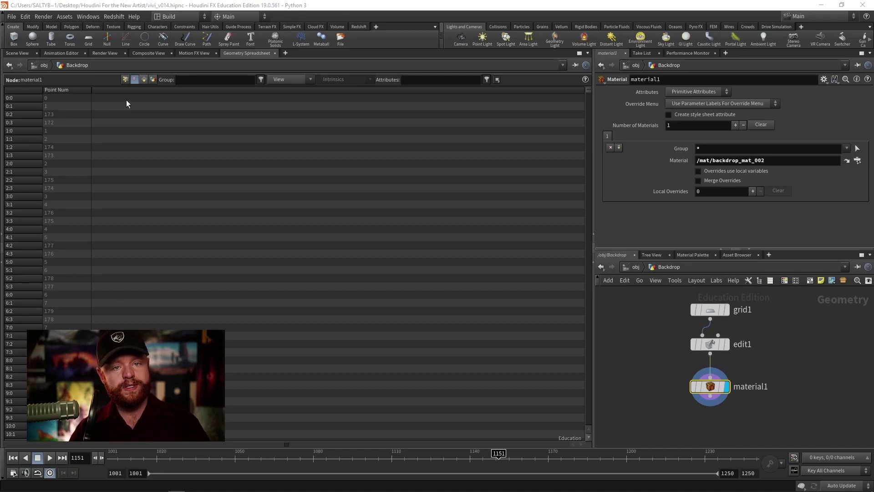
{"action": "left_click", "coordinate": [143, 80]}
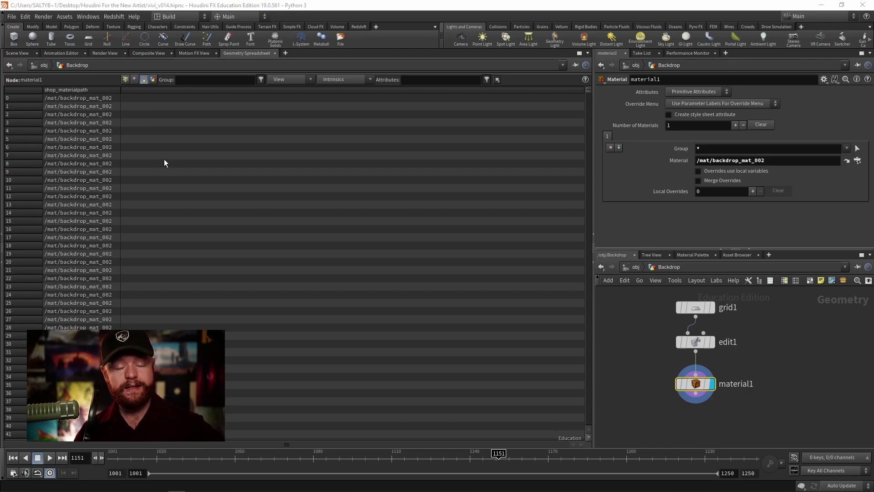
{"action": "left_click", "coordinate": [153, 80]}
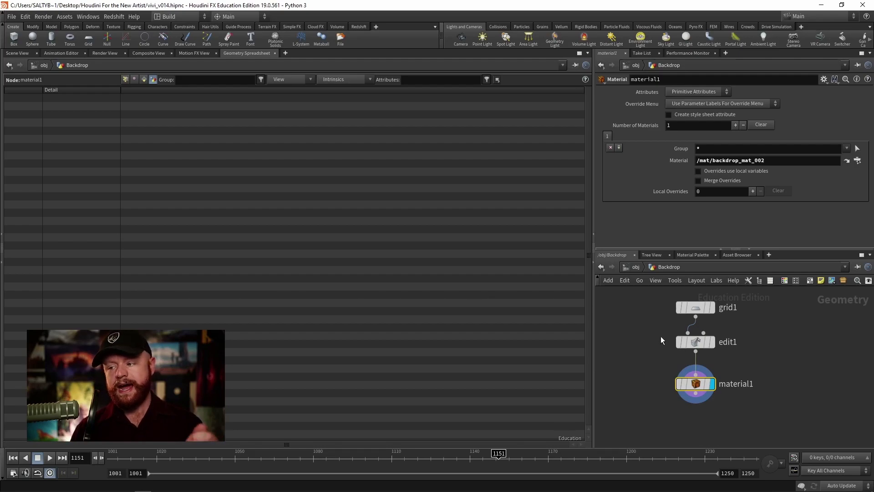
Delete the material1 node from the Backdrop network and go into the Vivi_geo network
{"action": "mouse_move", "coordinate": [695, 386]}
{"action": "left_mouse_down"}
{"action": "mouse_move", "coordinate": [663, 387]}
{"action": "mouse_move", "coordinate": [663, 396]}
{"action": "mouse_move", "coordinate": [680, 391]}
{"action": "left_mouse_up"}
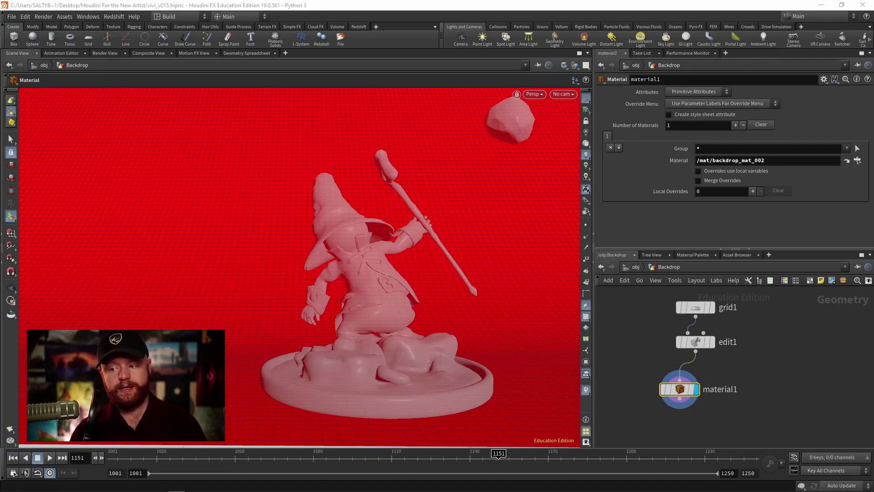
{"action": "left_click_drag", "start_coordinate": [753, 374], "coordinate": [646, 413]}
{"action": "key", "text": "Delete"}
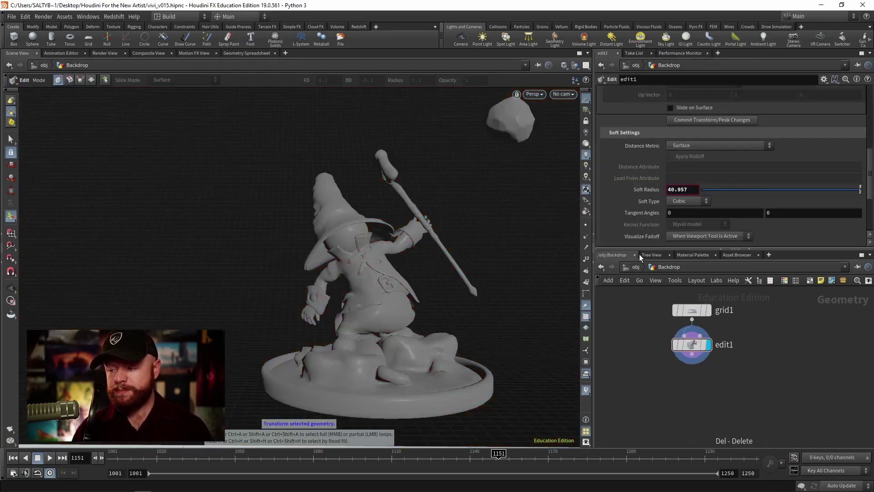
{"action": "left_click", "coordinate": [628, 266]}
{"action": "key", "text": "Return"}
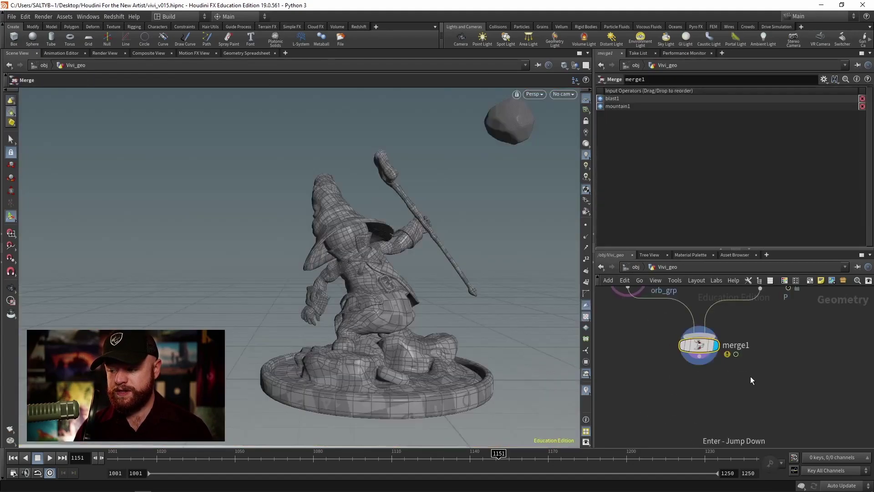
Add a Color node fed by merge1 and place it below and left of merge1 in the network
{"action": "middle_click", "coordinate": [710, 384]}
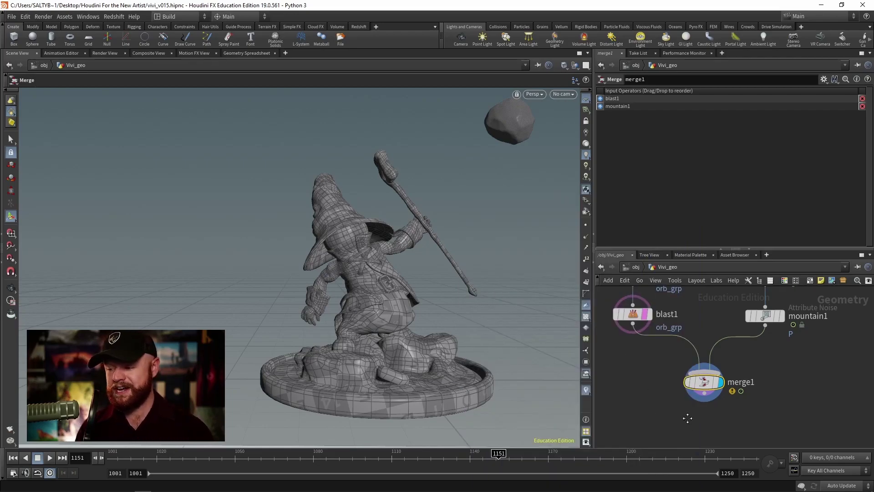
{"action": "middle_click_drag", "start_coordinate": [717, 393], "coordinate": [711, 374]}
{"action": "key", "text": "Tab"}
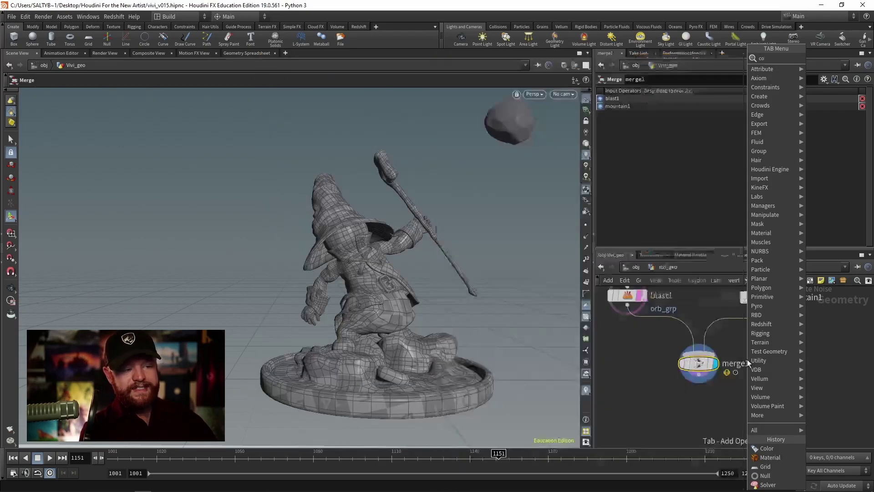
{"action": "type", "text": "color"}
{"action": "key", "text": "Return"}
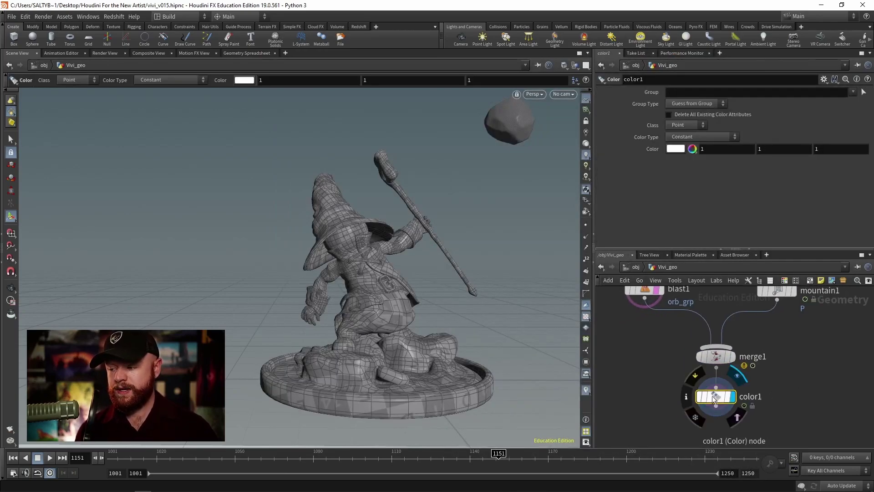
{"action": "left_click", "coordinate": [674, 403]}
{"action": "left_click", "coordinate": [657, 402]}
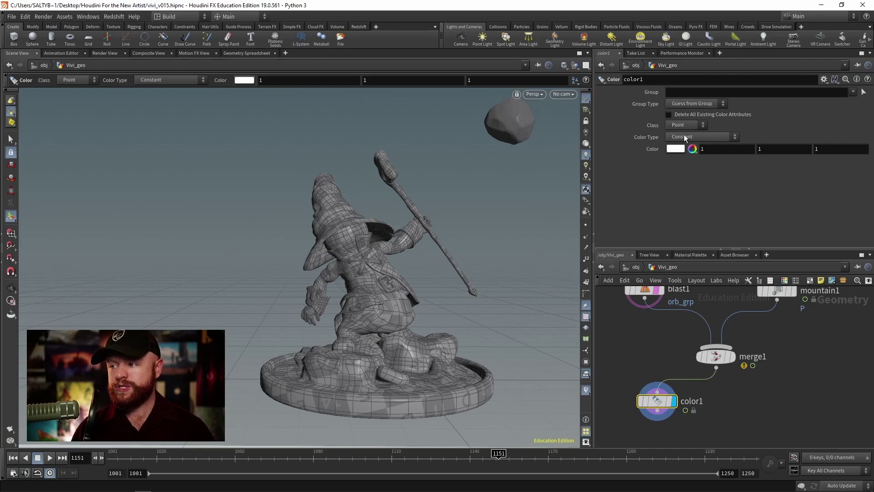
Set the Color node's Color Type to Random from Attribute and its Attribute to shop_materialpath
{"action": "left_click", "coordinate": [698, 135]}
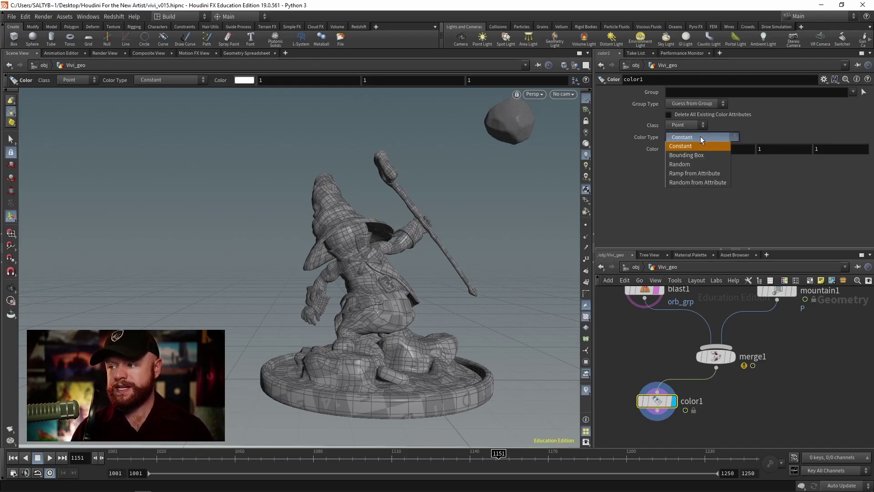
{"action": "left_click", "coordinate": [706, 182]}
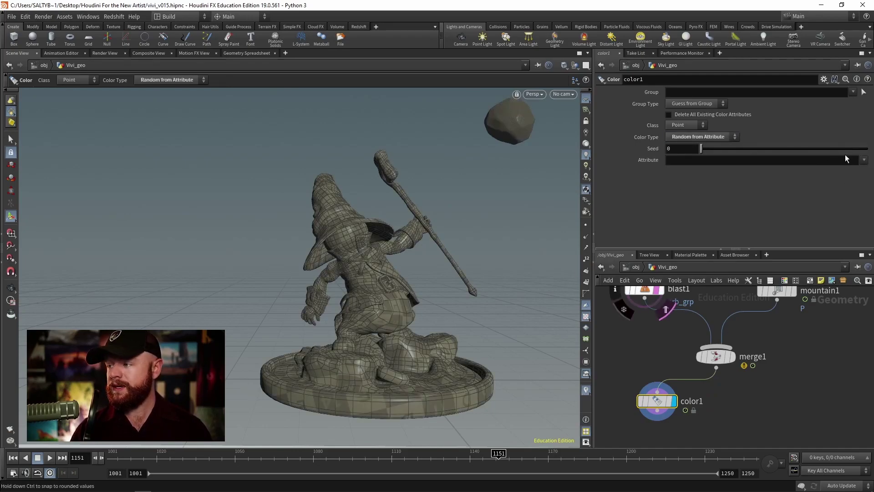
{"action": "left_click", "coordinate": [717, 160]}
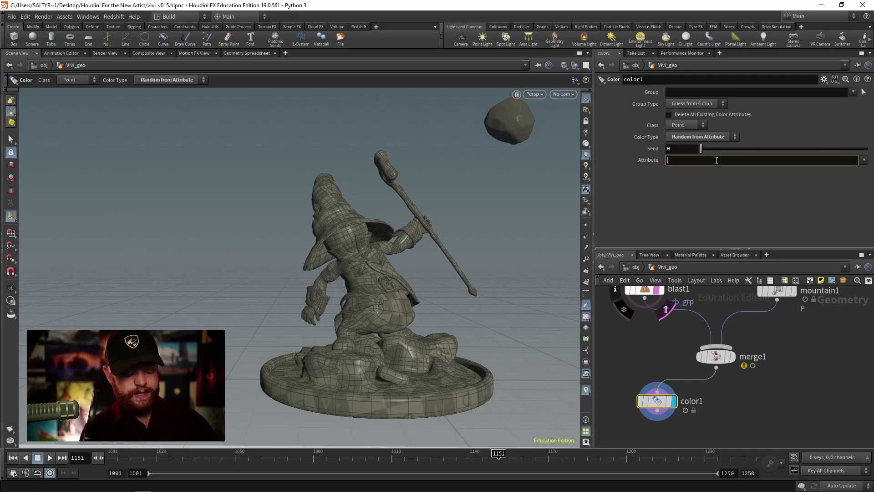
{"action": "type", "text": "shop_material"}
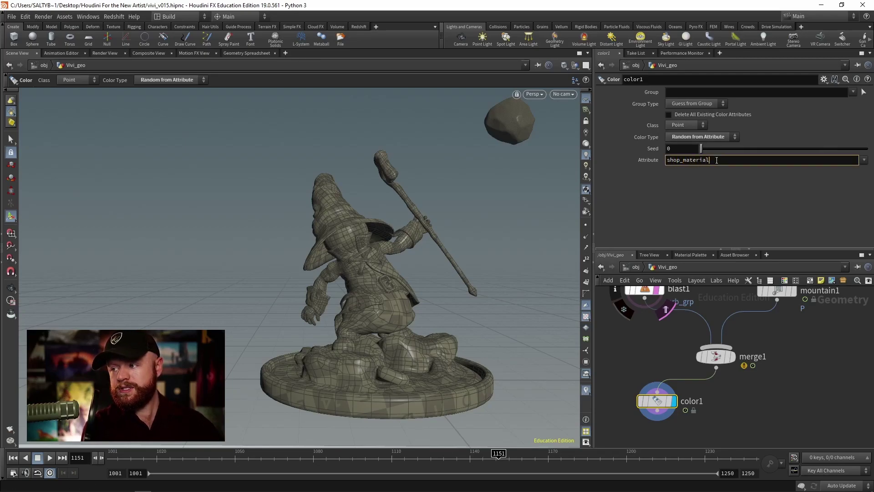
{"action": "type", "text": "path"}
{"action": "key", "text": "Return"}
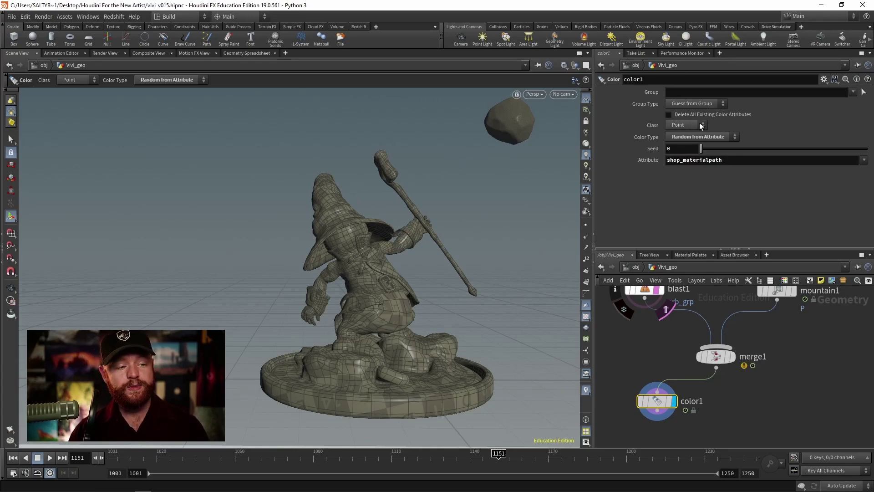
Set the Color node's Class to Primitive and its Seed to 1.59
{"action": "left_click", "coordinate": [693, 125]}
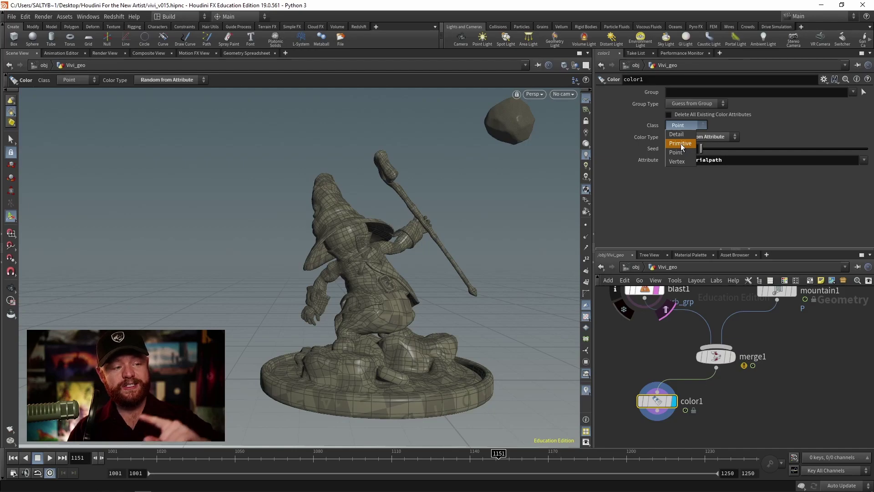
{"action": "left_click", "coordinate": [680, 144]}
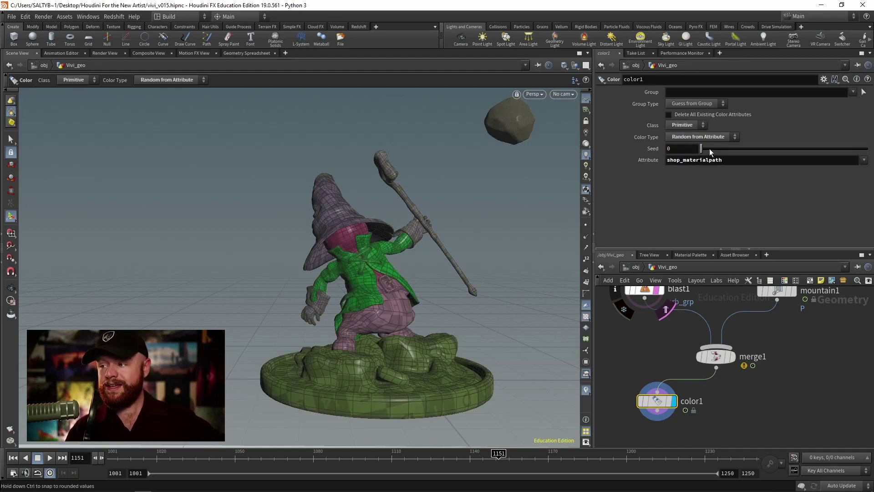
{"action": "left_click_drag", "start_coordinate": [711, 152], "coordinate": [728, 151]}
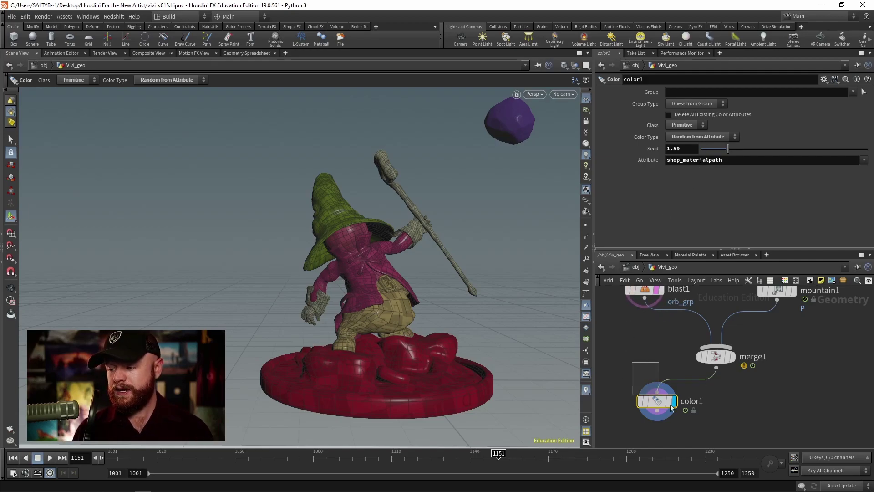
Compare the primitive attributes of color1 and merge1 in the Geometry Spreadsheet, including the Cd and shop_materialpath columns
{"action": "left_click", "coordinate": [241, 53]}
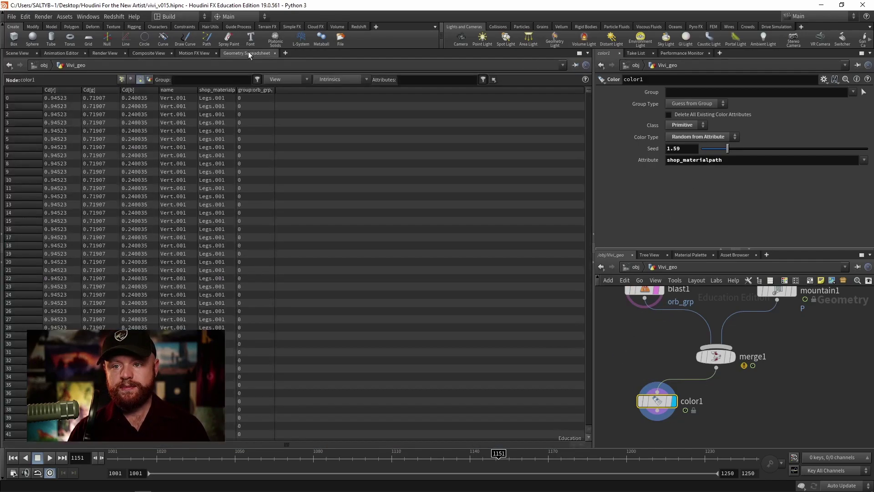
{"action": "mouse_move", "coordinate": [659, 401]}
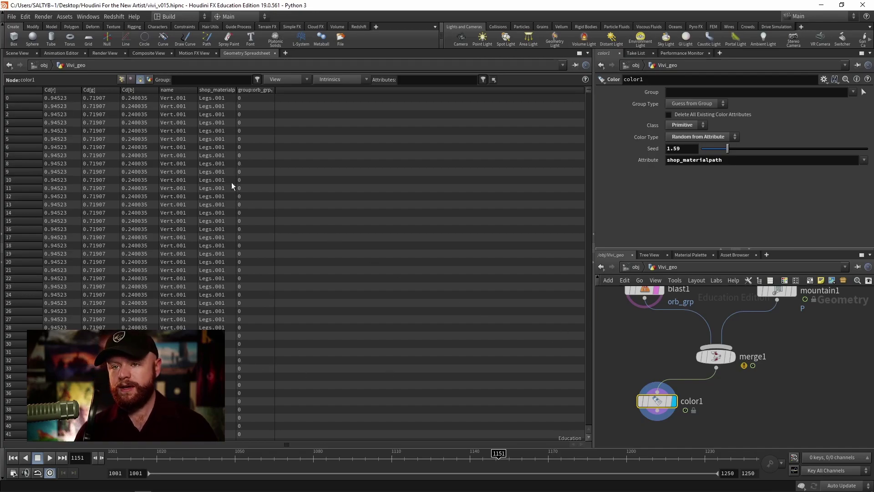
{"action": "left_click", "coordinate": [17, 53]}
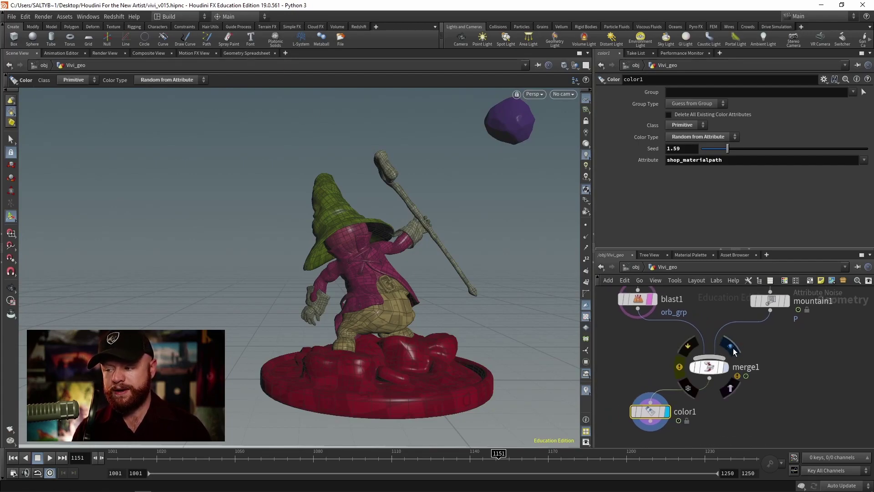
{"action": "left_click", "coordinate": [697, 368]}
{"action": "left_click", "coordinate": [240, 54]}
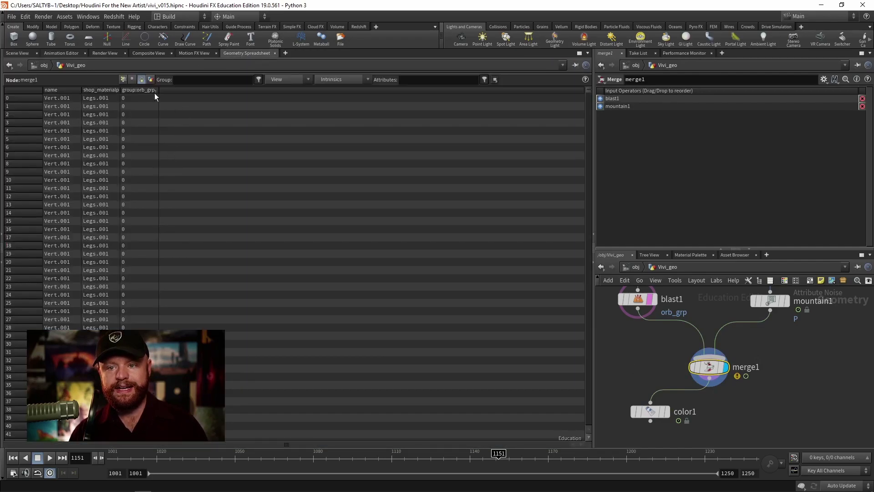
{"action": "left_click", "coordinate": [18, 53]}
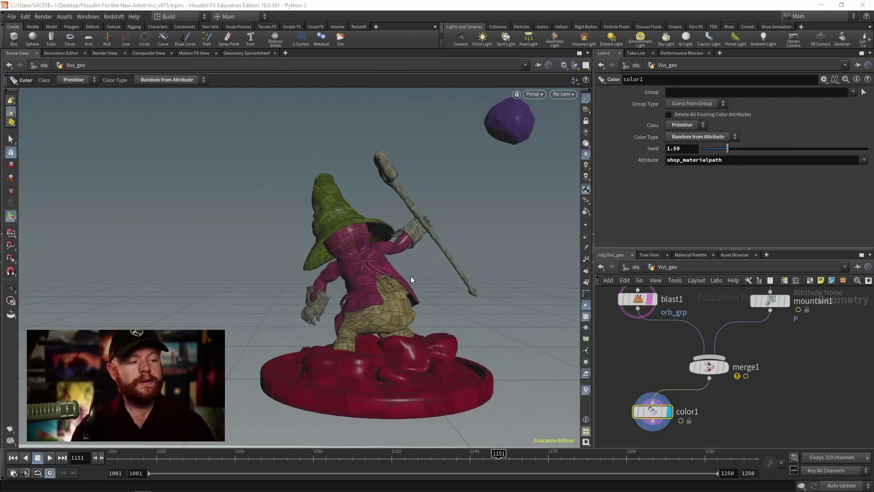
{"action": "left_click", "coordinate": [251, 53]}
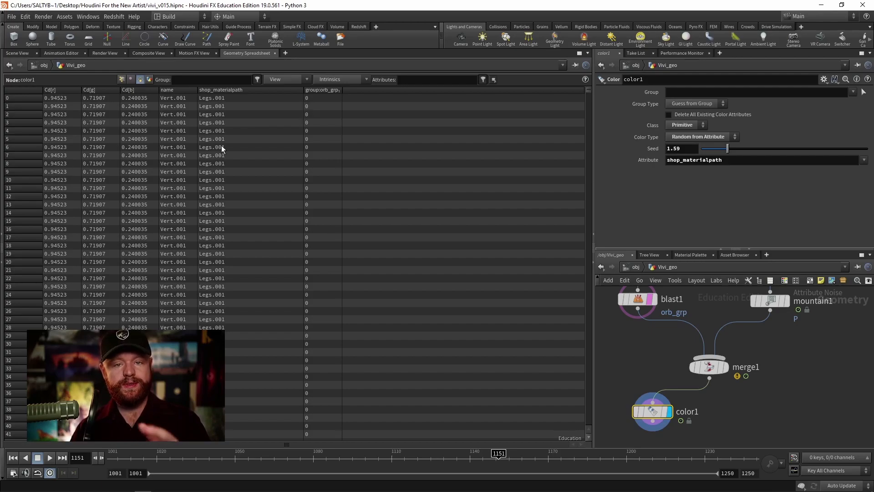
{"action": "left_click", "coordinate": [17, 52]}
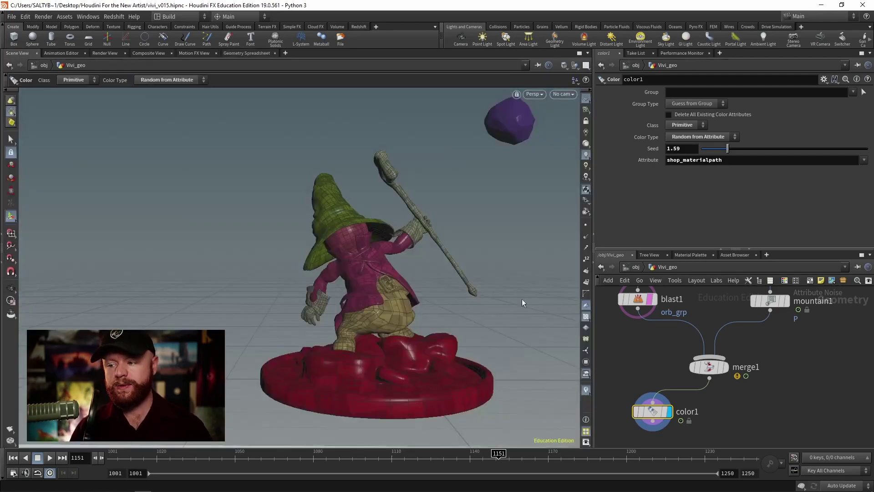
Add an Attribute String Edit node to the Vivi_geo network and place it beneath merge1
{"action": "middle_click_drag", "start_coordinate": [764, 403], "coordinate": [724, 392]}
{"action": "key", "text": "Tab"}
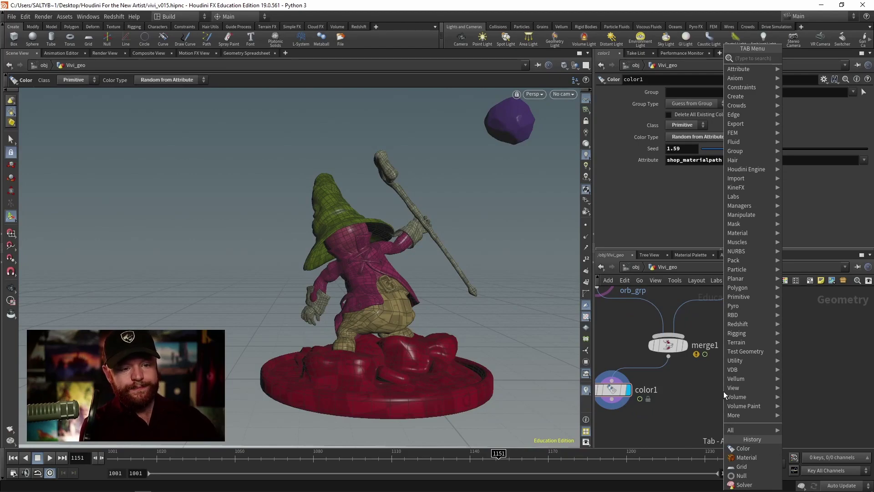
{"action": "type", "text": "string e"}
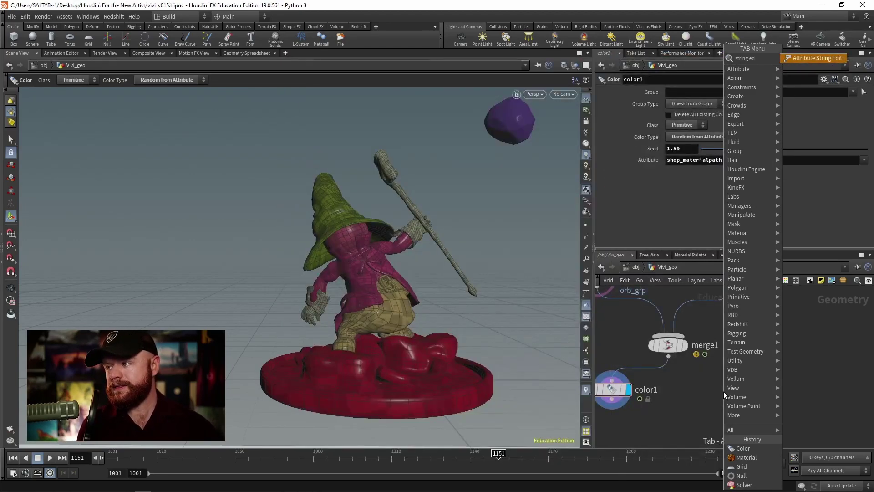
{"action": "type", "text": "d"}
{"action": "key", "text": "Return"}
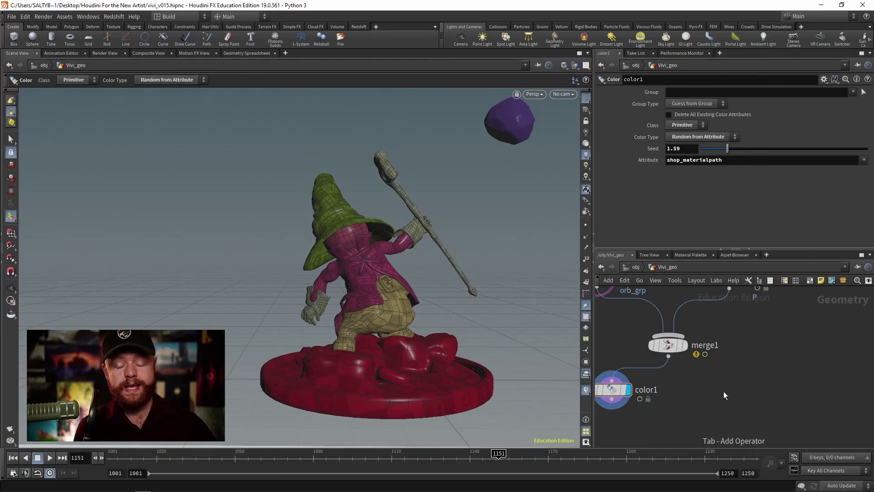
{"action": "left_click", "coordinate": [723, 391]}
{"action": "middle_click_drag", "start_coordinate": [723, 391], "coordinate": [756, 378]}
{"action": "left_click_drag", "start_coordinate": [756, 378], "coordinate": [696, 419]}
{"action": "middle_click_drag", "start_coordinate": [742, 393], "coordinate": [744, 390]}
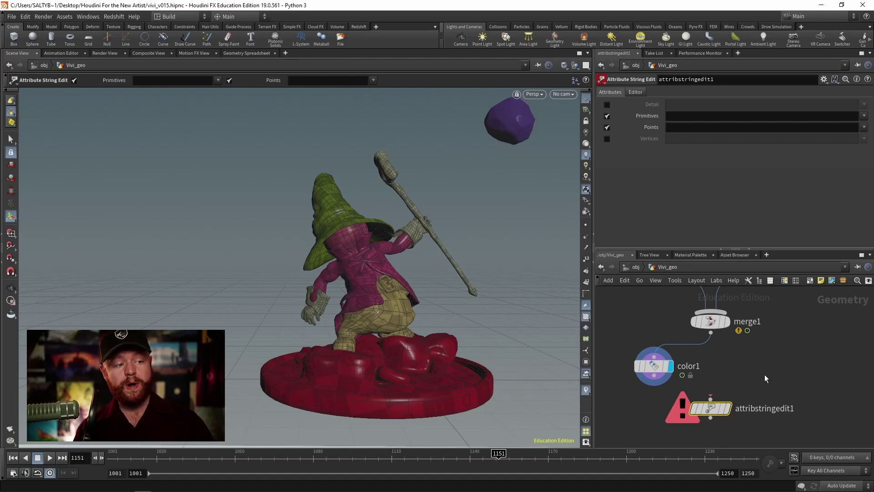
Connect merge1's output to the input of the Attribute String Edit node
{"action": "left_click_drag", "start_coordinate": [711, 398], "coordinate": [711, 333]}
{"action": "middle_click_drag", "start_coordinate": [748, 366], "coordinate": [745, 356]}
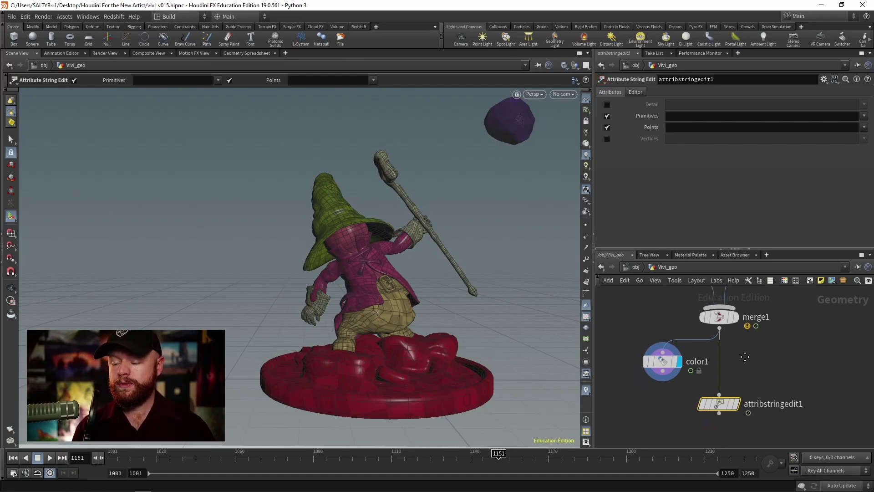
{"action": "left_click_drag", "start_coordinate": [754, 362], "coordinate": [707, 416]}
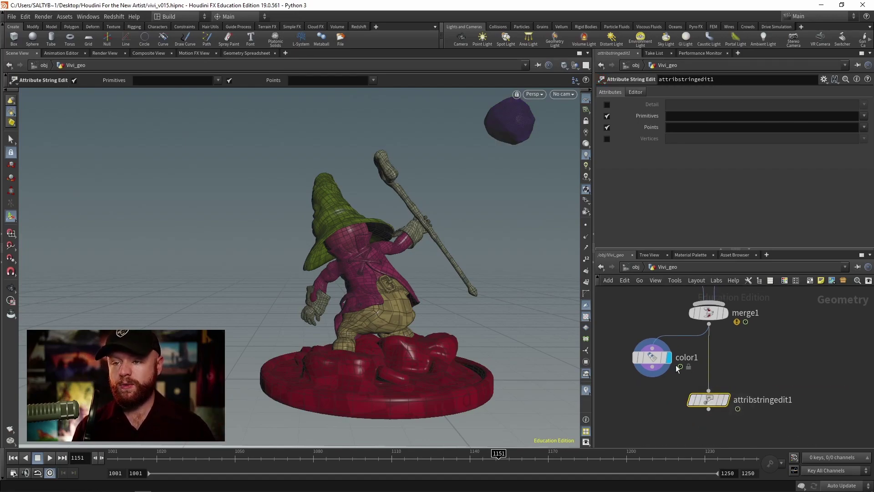
Set the Attribute String Edit node's primitive attribute to shop_materialpath after checking that column in the Geometry Spreadsheet
{"action": "left_click", "coordinate": [245, 53]}
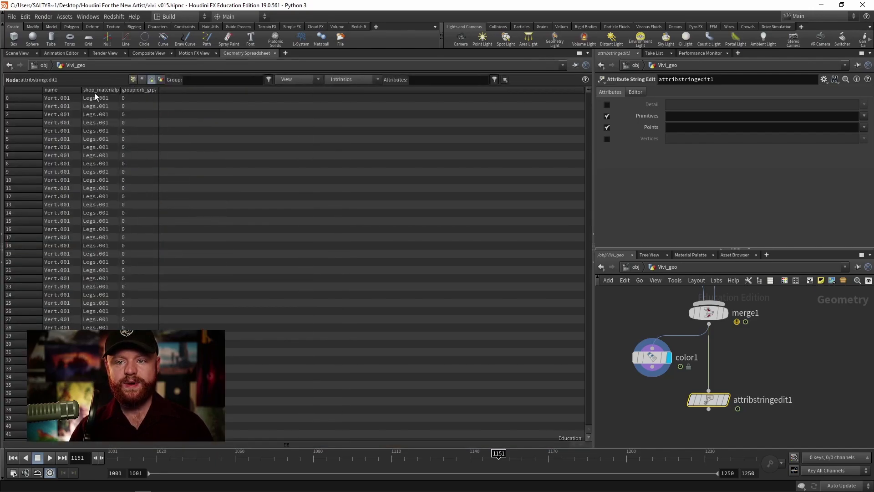
{"action": "left_click", "coordinate": [30, 54]}
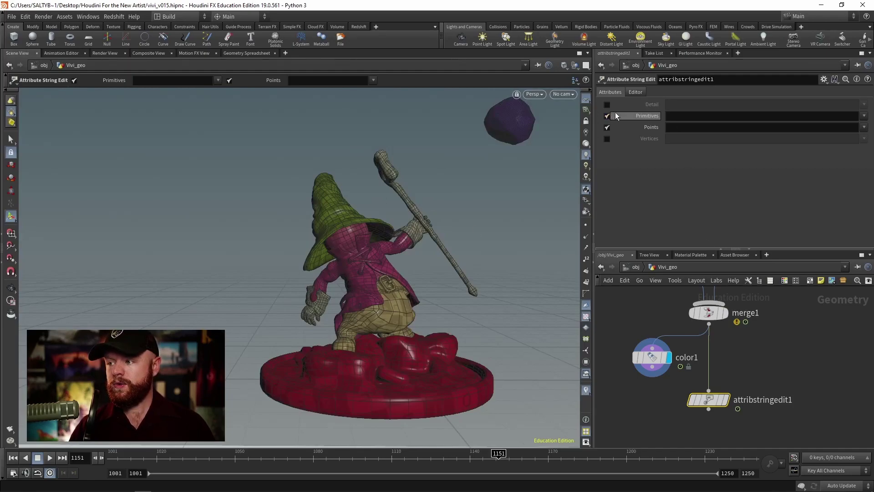
{"action": "left_click", "coordinate": [865, 116]}
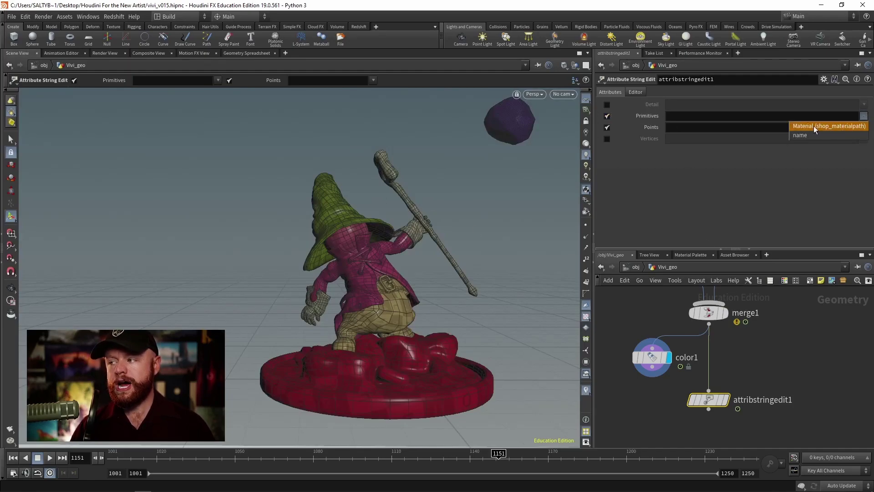
{"action": "left_click", "coordinate": [841, 129]}
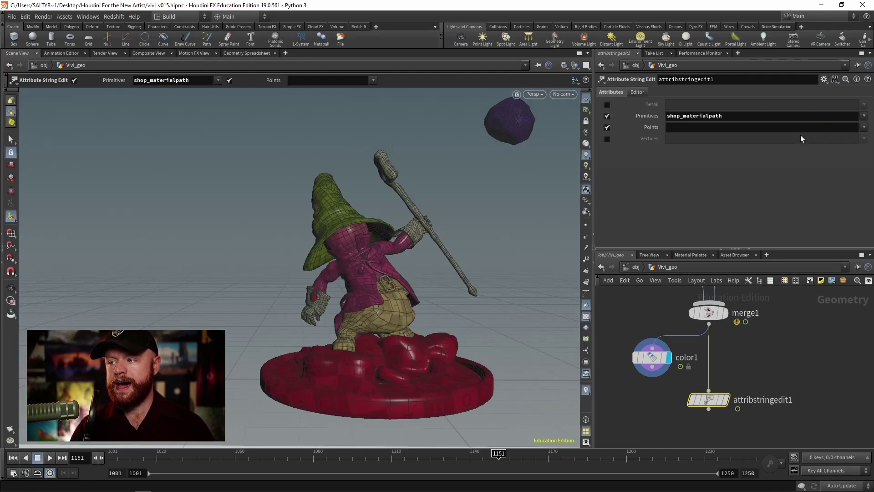
Set the first filter's From string to Legs.001, using the material name listed in the Geometry Spreadsheet
{"action": "left_click", "coordinate": [638, 92]}
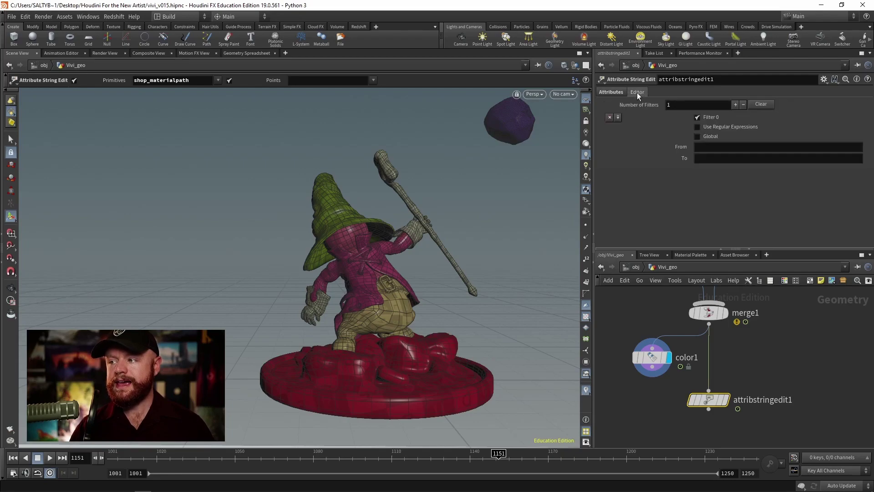
{"action": "left_click", "coordinate": [729, 147]}
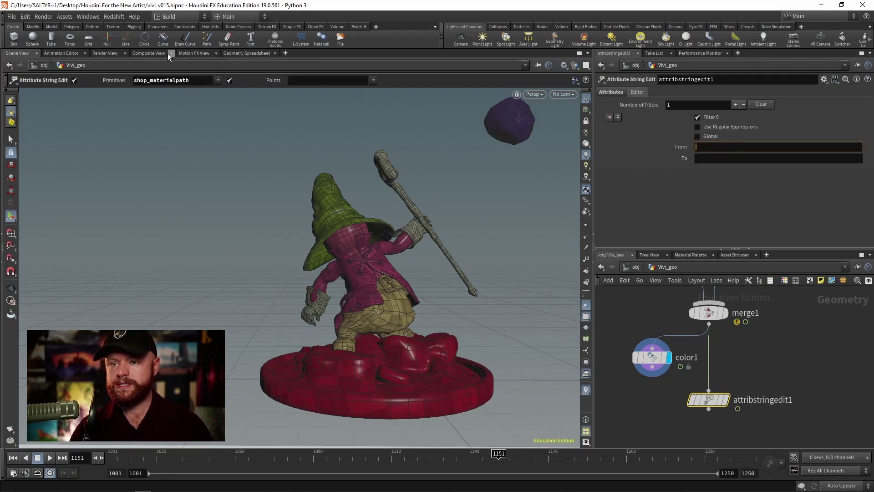
{"action": "left_click", "coordinate": [235, 53]}
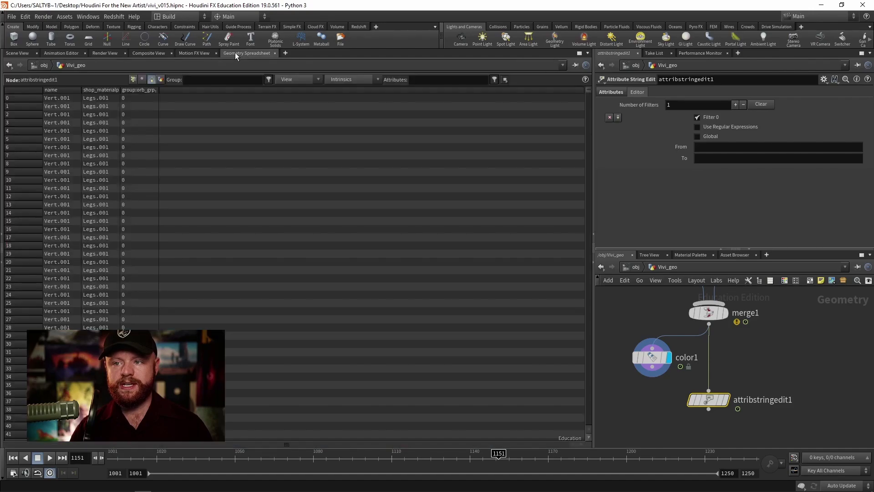
{"action": "left_click", "coordinate": [721, 147]}
{"action": "type", "text": "Legs.001"}
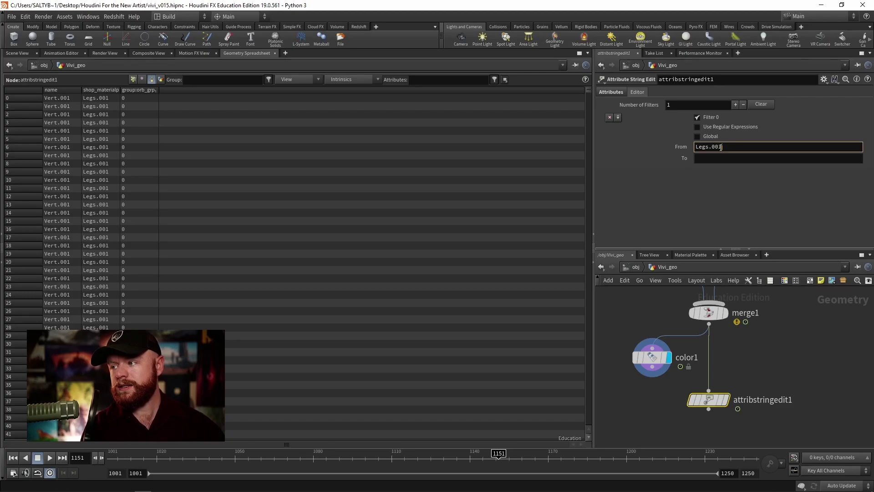
{"action": "key", "text": "Tab"}
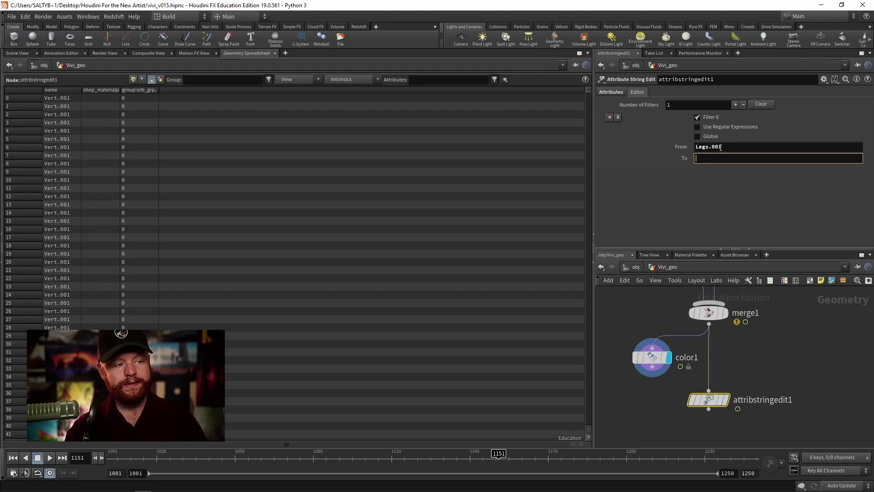
{"action": "left_click", "coordinate": [769, 334]}
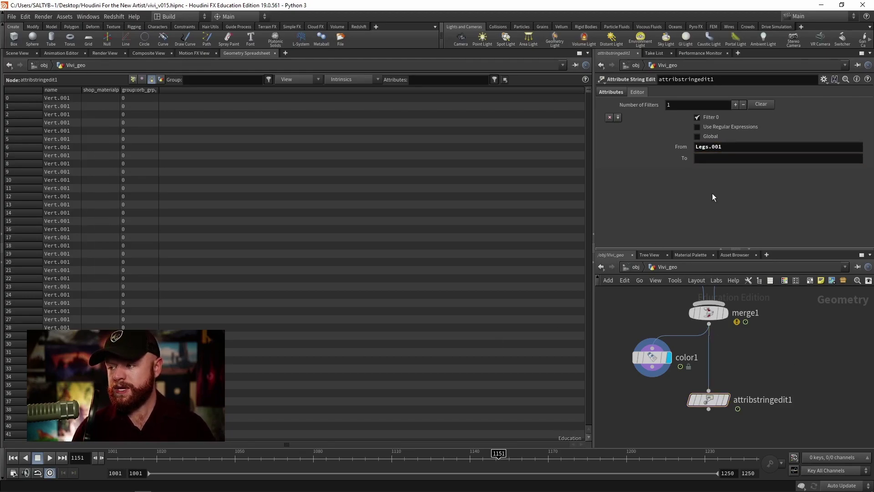
Set the filter's To string to the second backdrop material's path, /mat/backdrop_mat_002/
{"action": "left_click", "coordinate": [728, 161]}
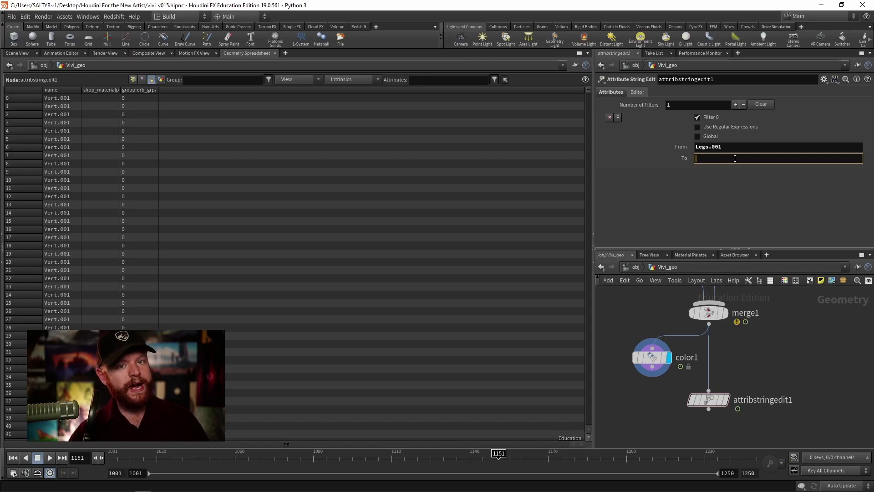
{"action": "type", "text": "/"}
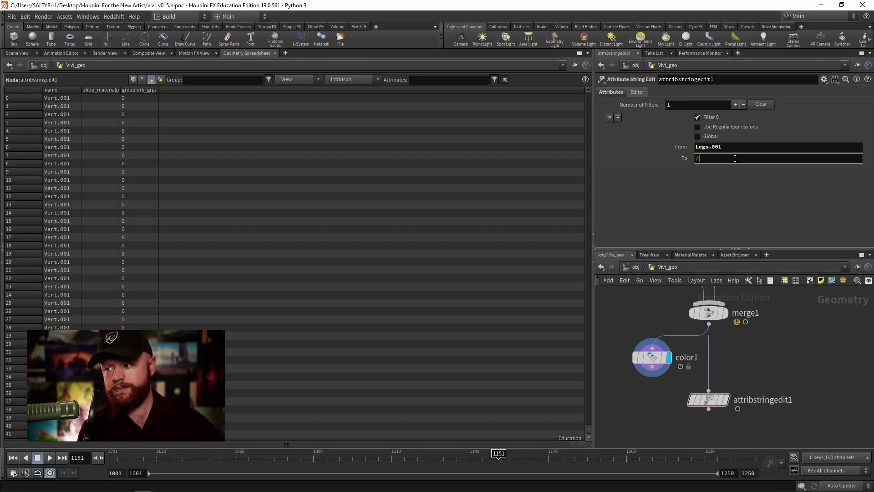
{"action": "type", "text": "mat/"}
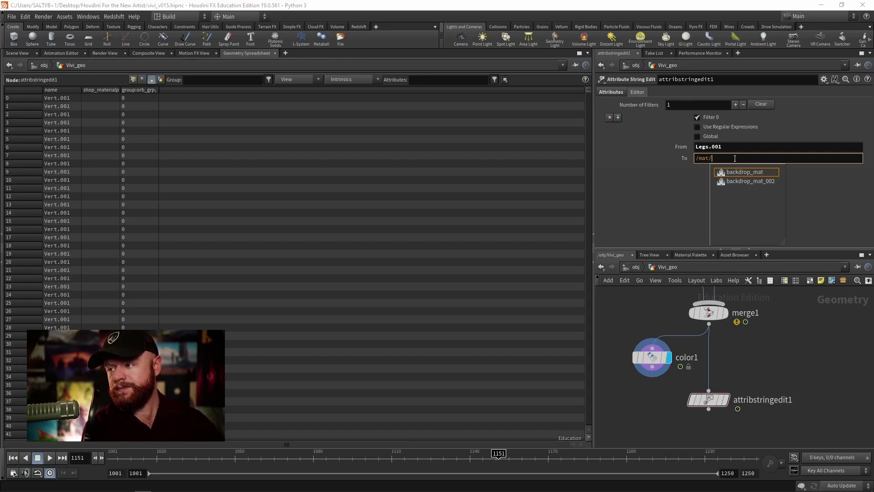
{"action": "key", "text": "Down"}
{"action": "key", "text": "Down"}
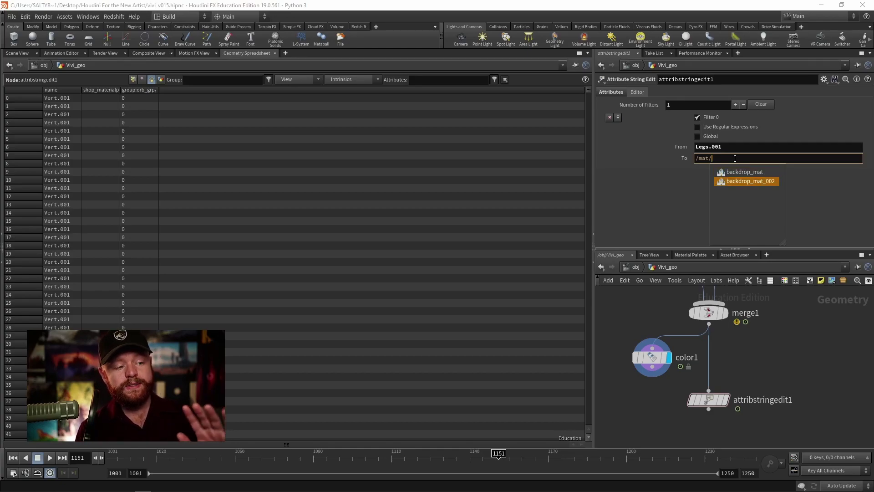
{"action": "key", "text": "Return"}
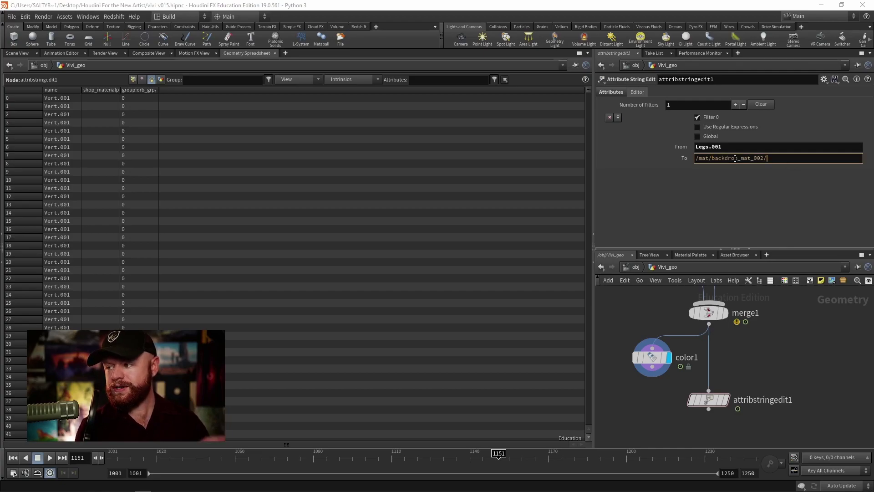
{"action": "key", "text": "Return"}
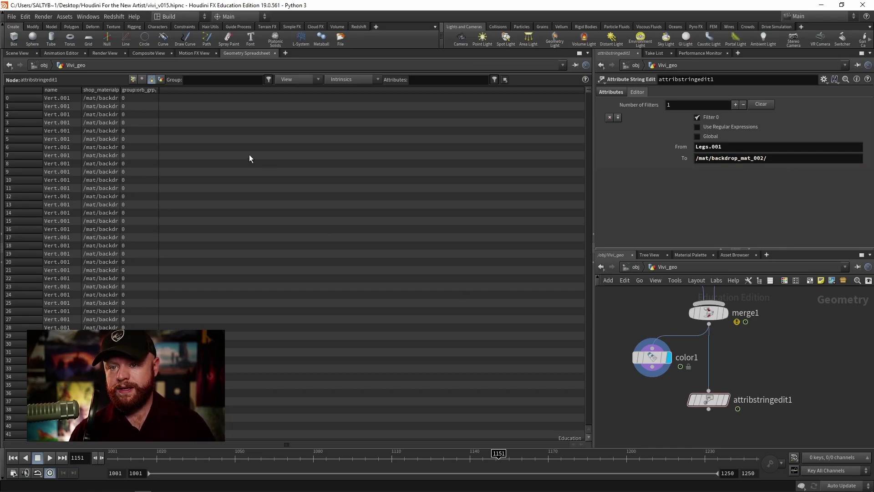
Widen the shop_materialpath column to show the full path, and display the Attribute String Edit node's result in the scene view
{"action": "left_click_drag", "start_coordinate": [121, 91], "coordinate": [170, 92]}
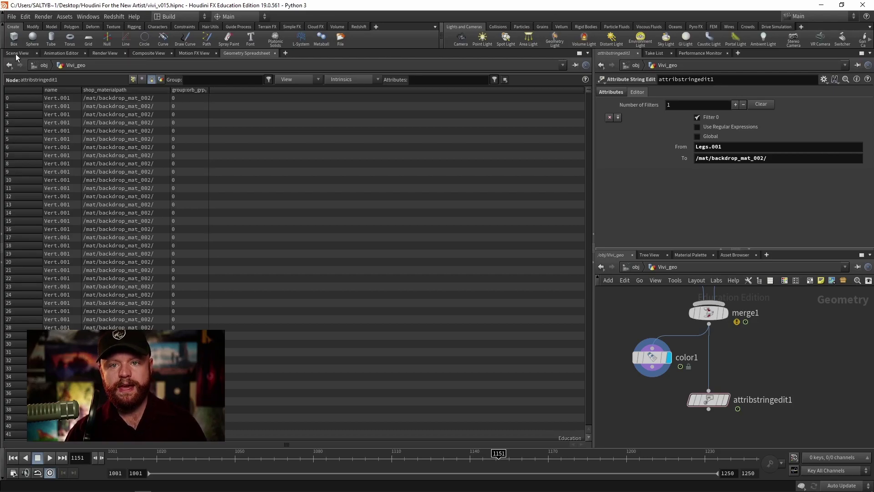
{"action": "left_click", "coordinate": [18, 53]}
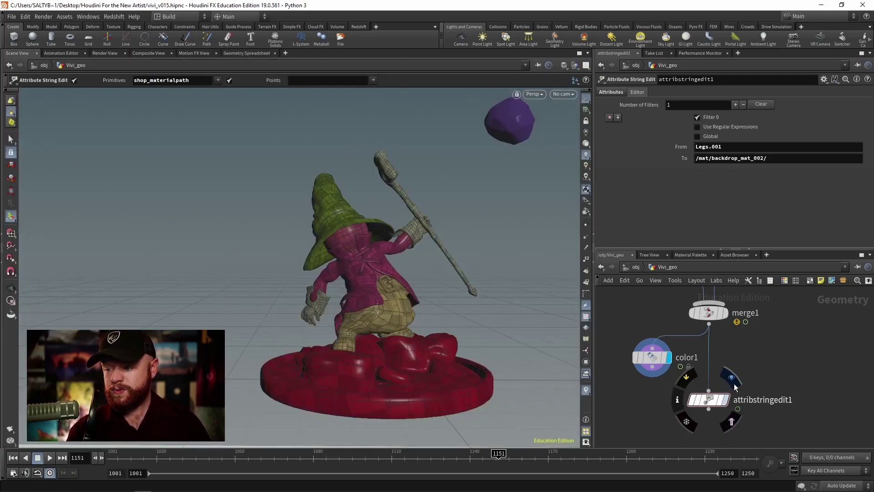
{"action": "left_click", "coordinate": [727, 400]}
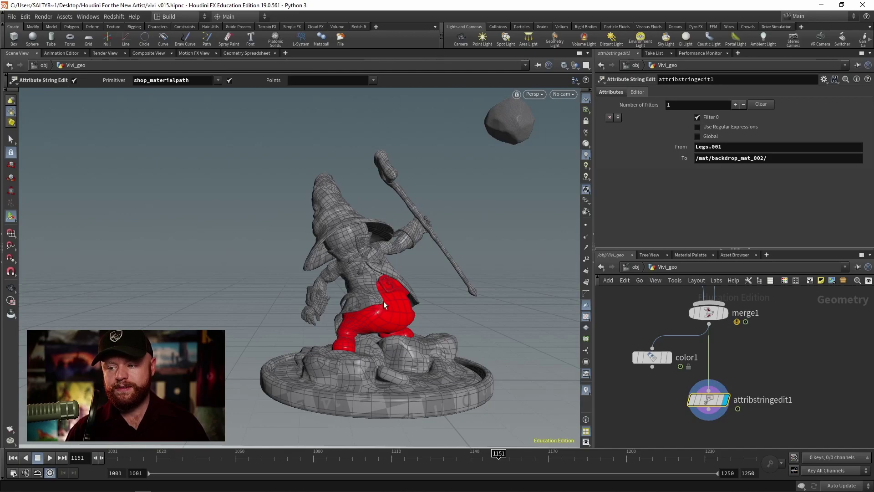